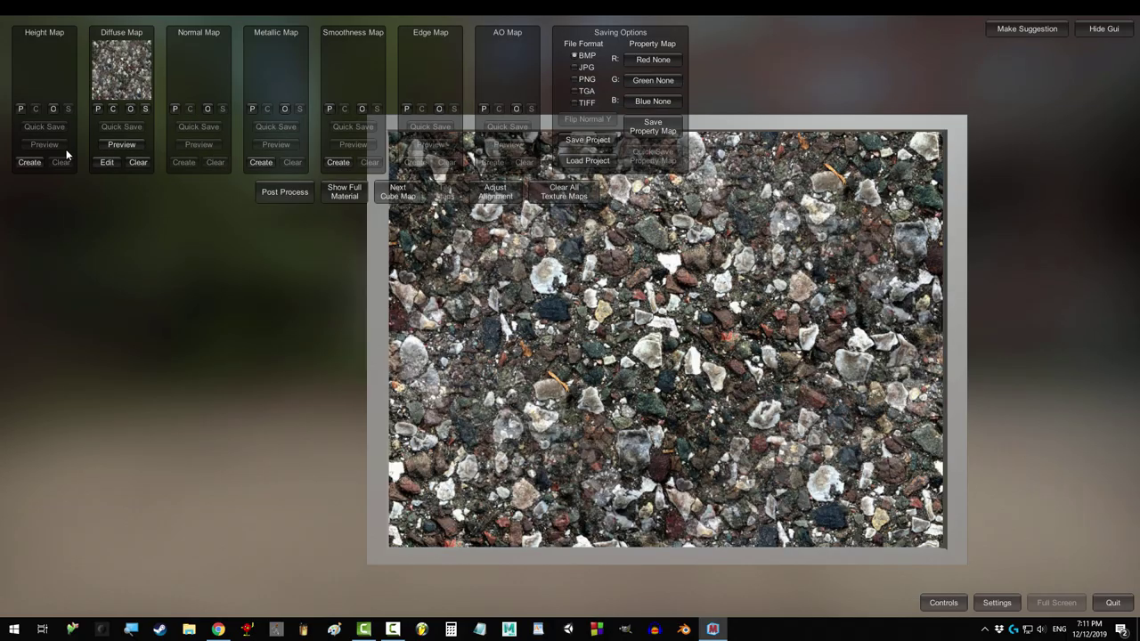
- Create the height map from the gravel diffuse map with the Details frequency weight preset and set it as the height map
{"action": "left_click", "coordinate": [30, 162]}
{"action": "left_click", "coordinate": [169, 292]}
{"action": "left_click", "coordinate": [143, 527]}
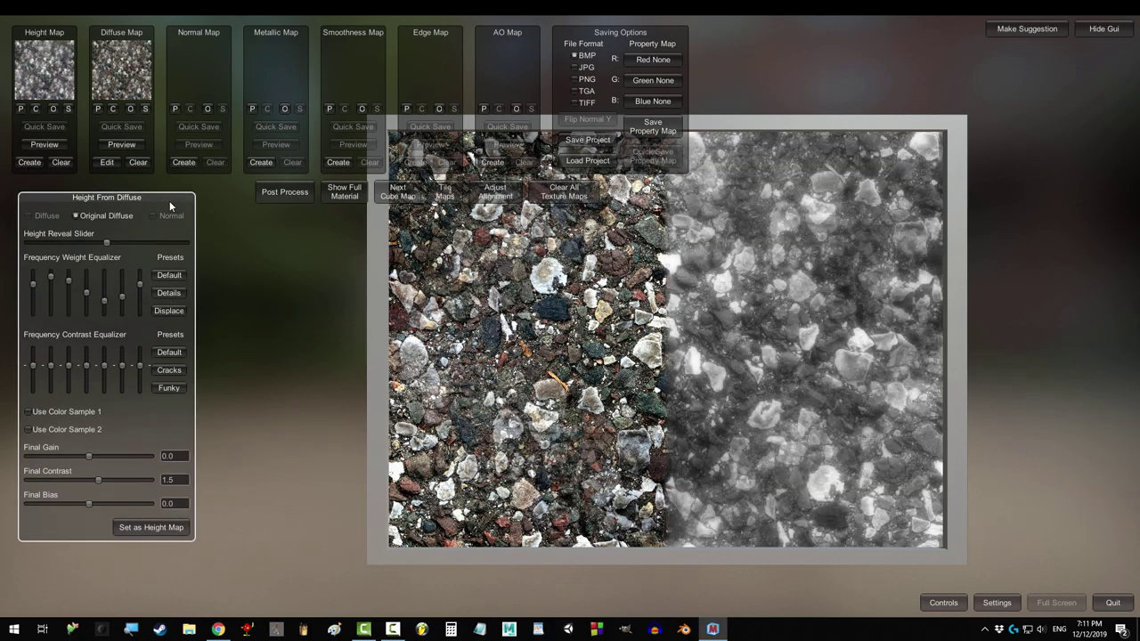
- Create the normal map from the height map, try the Crisp preset, choose Mids, and set it as the normal map
{"action": "left_click", "coordinate": [183, 162]}
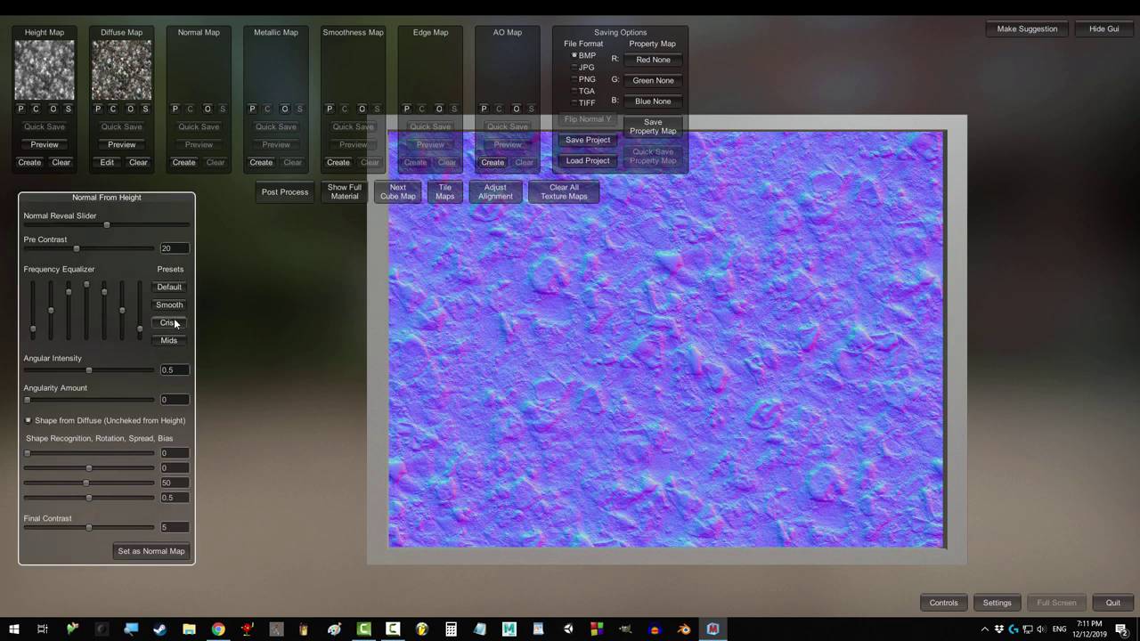
{"action": "left_click", "coordinate": [174, 325]}
{"action": "left_click", "coordinate": [172, 340]}
{"action": "left_click", "coordinate": [152, 551]}
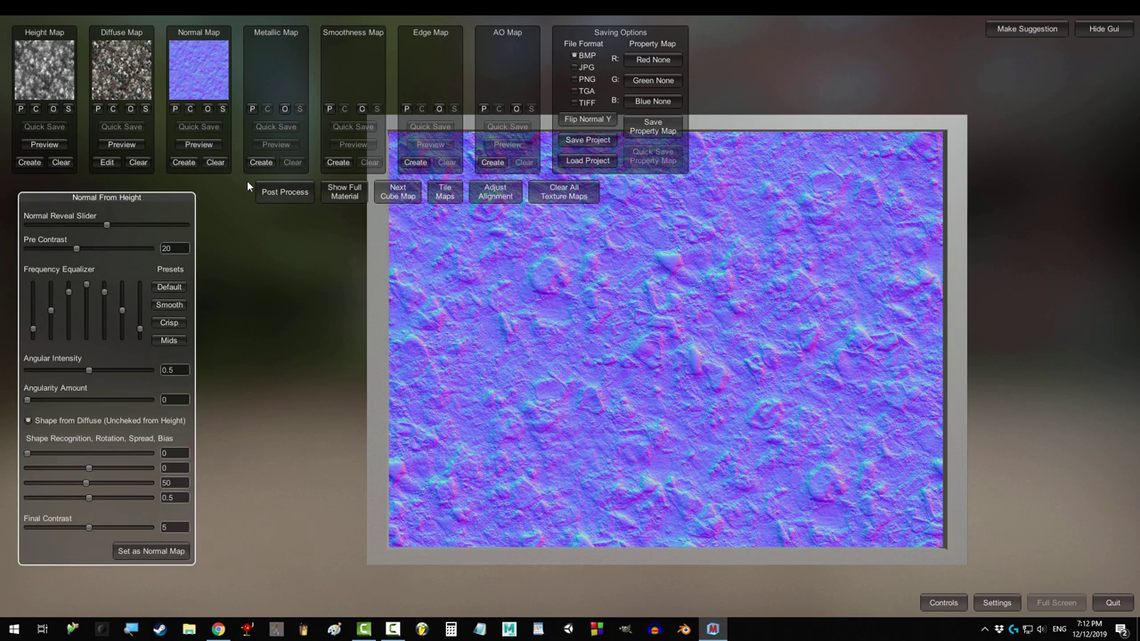
- Create the gravel texture's smoothness, edge and AO maps with their default settings
{"action": "left_click", "coordinate": [337, 162]}
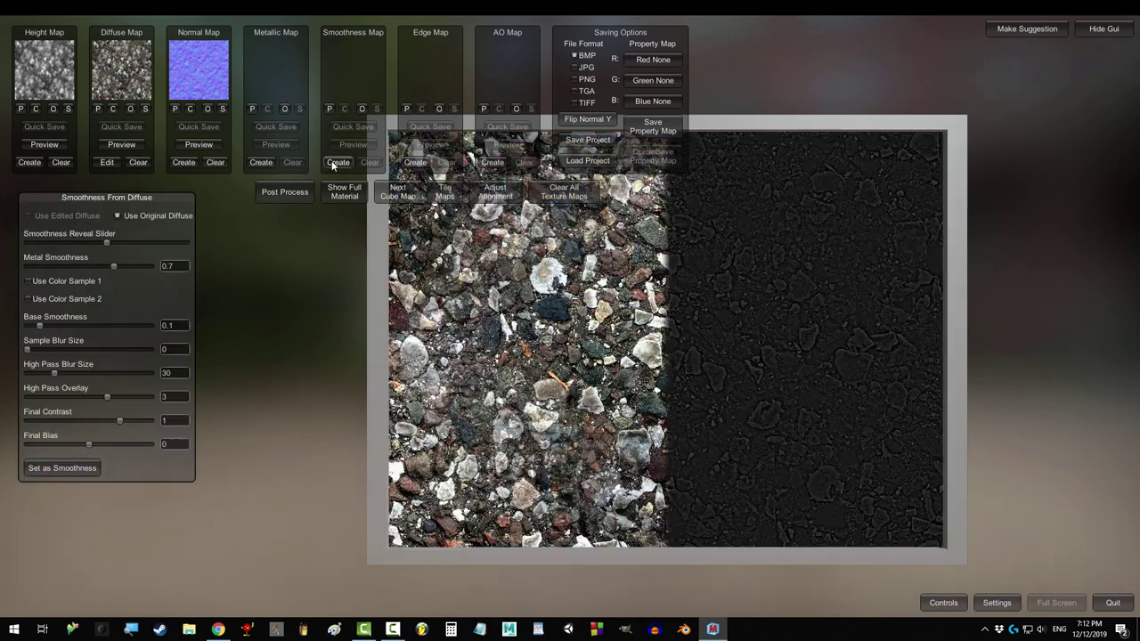
{"action": "left_click", "coordinate": [60, 468]}
{"action": "left_click", "coordinate": [415, 163]}
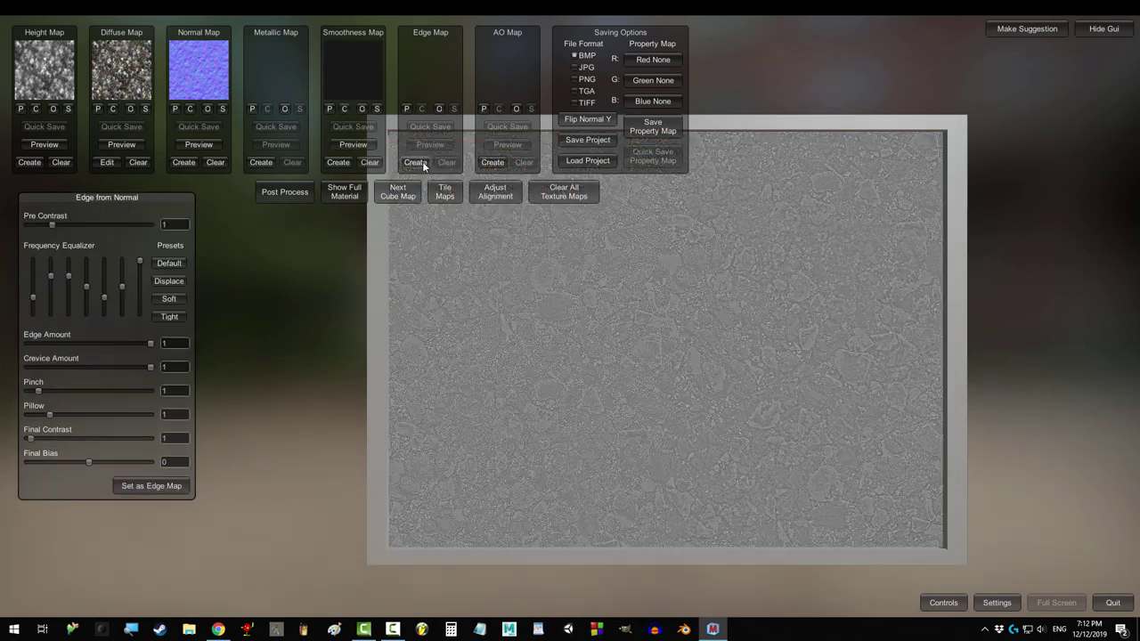
{"action": "left_click", "coordinate": [151, 485]}
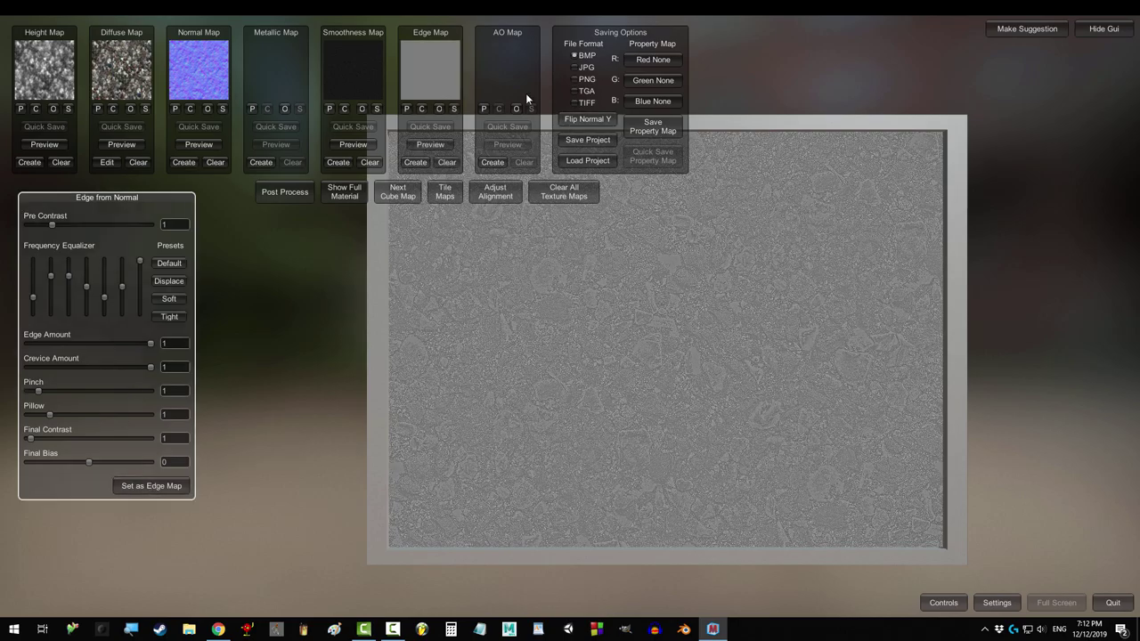
{"action": "left_click", "coordinate": [488, 163]}
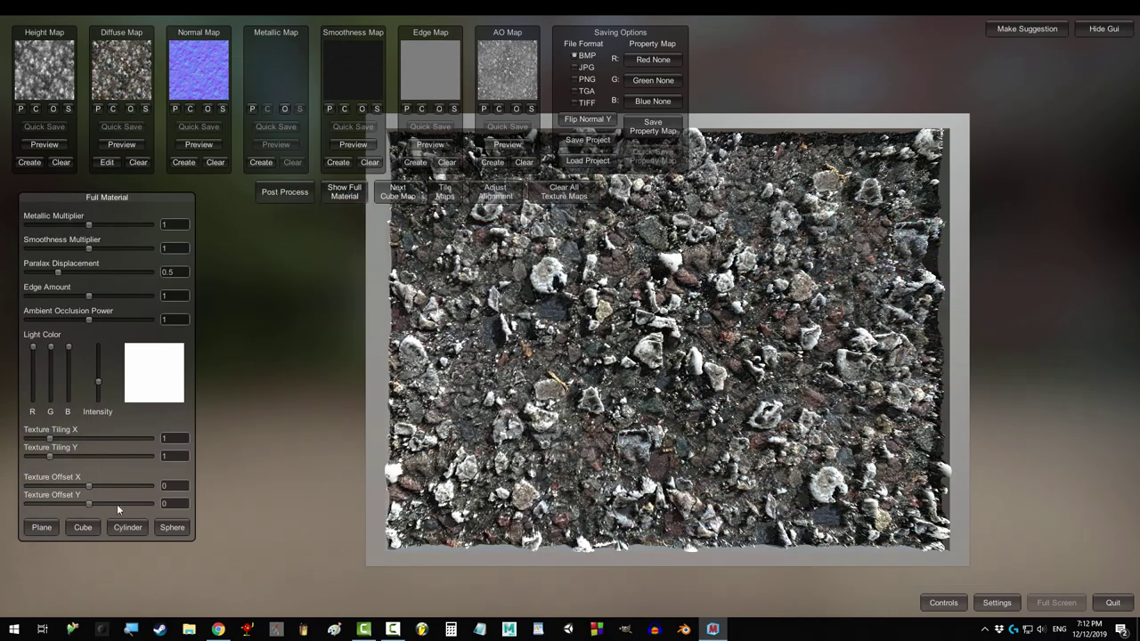
- Preview the full gravel material on a cube and lower its parallax displacement
{"action": "left_click", "coordinate": [86, 529]}
{"action": "scroll", "coordinate": [652, 309], "scroll_direction": "down", "scroll_amount": 3}
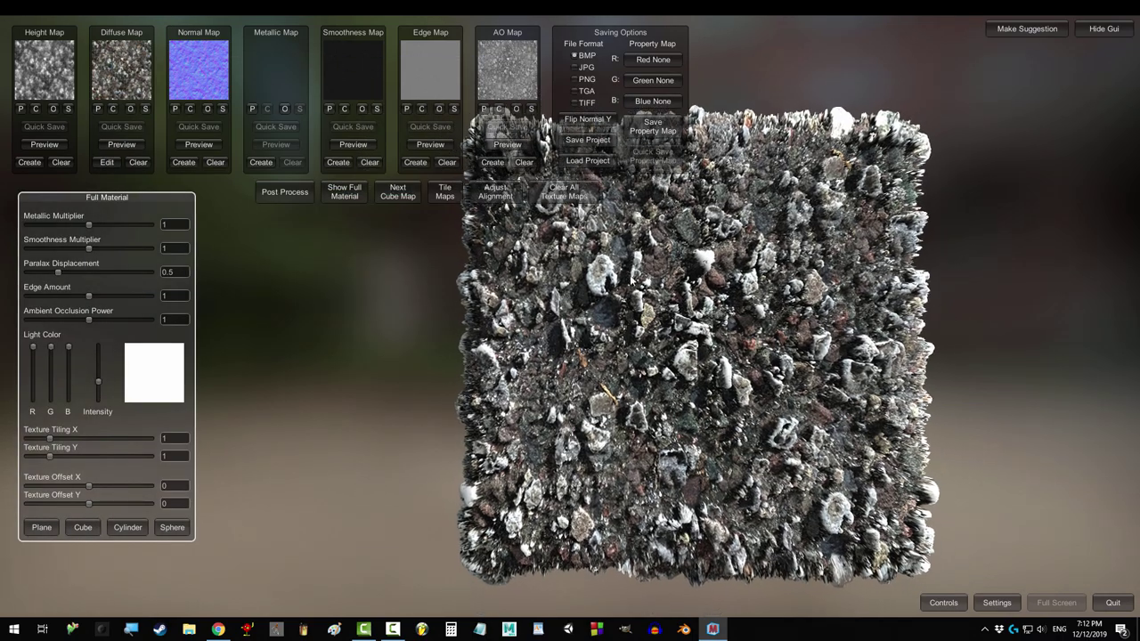
{"action": "right_click_drag", "start_coordinate": [651, 309], "coordinate": [96, 239]}
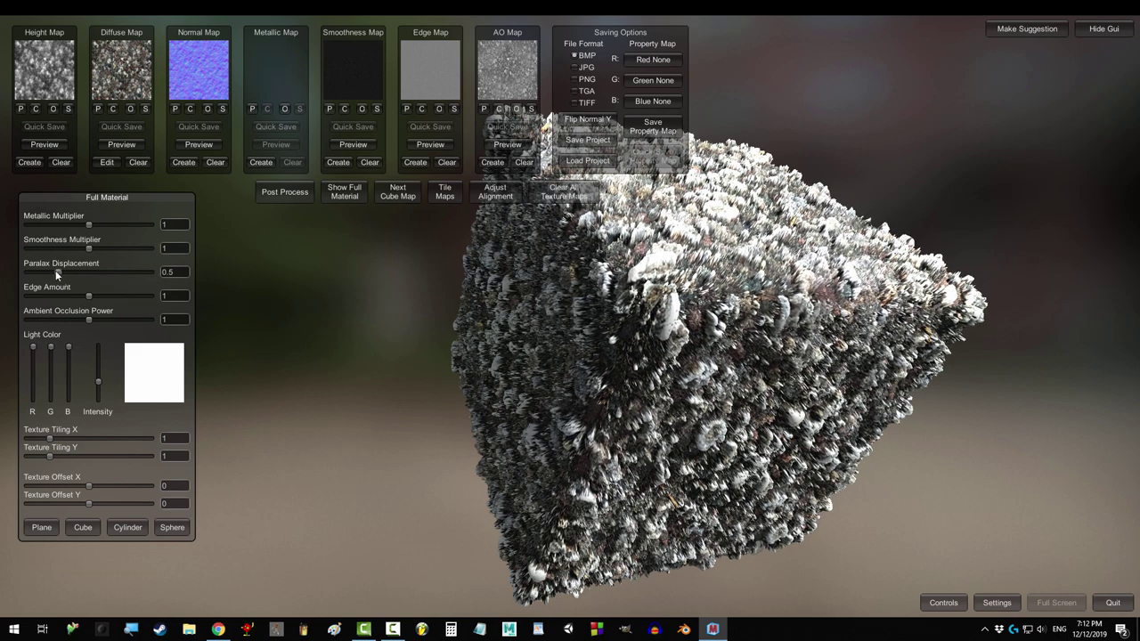
{"action": "left_click_drag", "start_coordinate": [57, 272], "coordinate": [26, 272]}
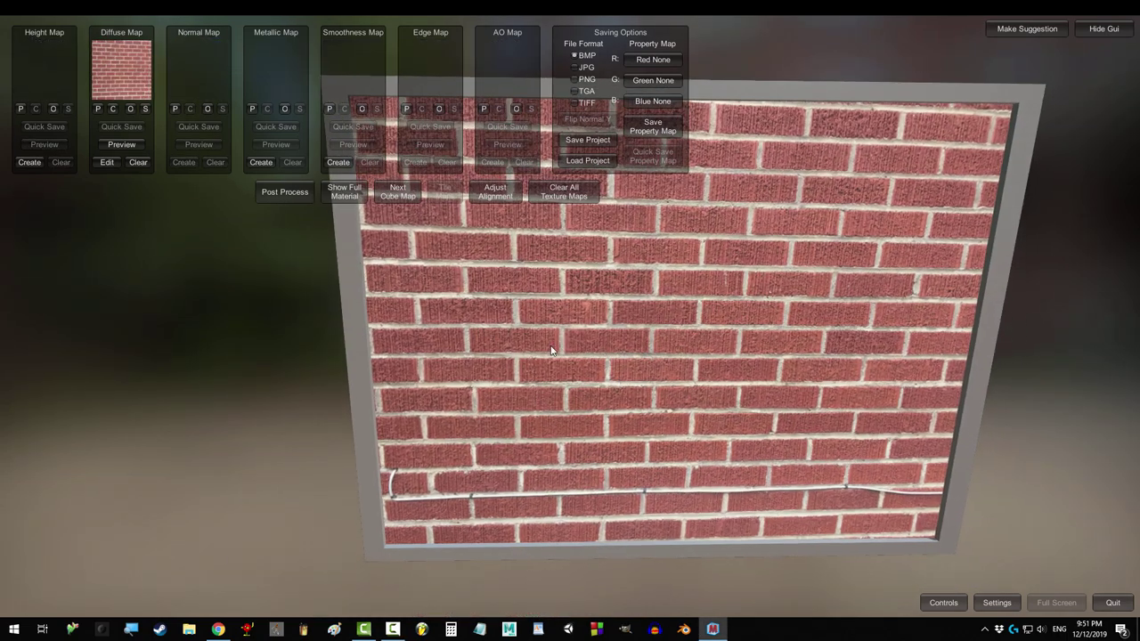
- Open the brick texture's diffuse map for editing, and preview the full brick material on a cube
{"action": "left_click", "coordinate": [106, 162]}
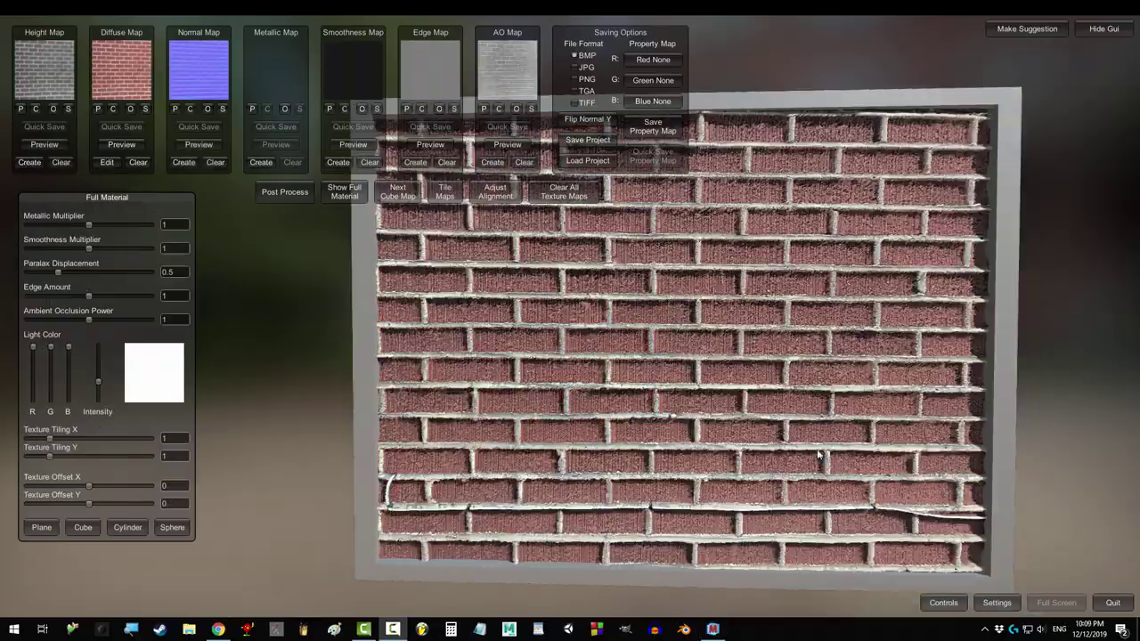
{"action": "mouse_move", "coordinate": [805, 424]}
{"action": "right_mouse_down"}
{"action": "mouse_move", "coordinate": [855, 401]}
{"action": "mouse_move", "coordinate": [851, 370]}
{"action": "mouse_move", "coordinate": [824, 338]}
{"action": "mouse_move", "coordinate": [711, 315]}
{"action": "mouse_move", "coordinate": [787, 422]}
{"action": "right_mouse_up"}
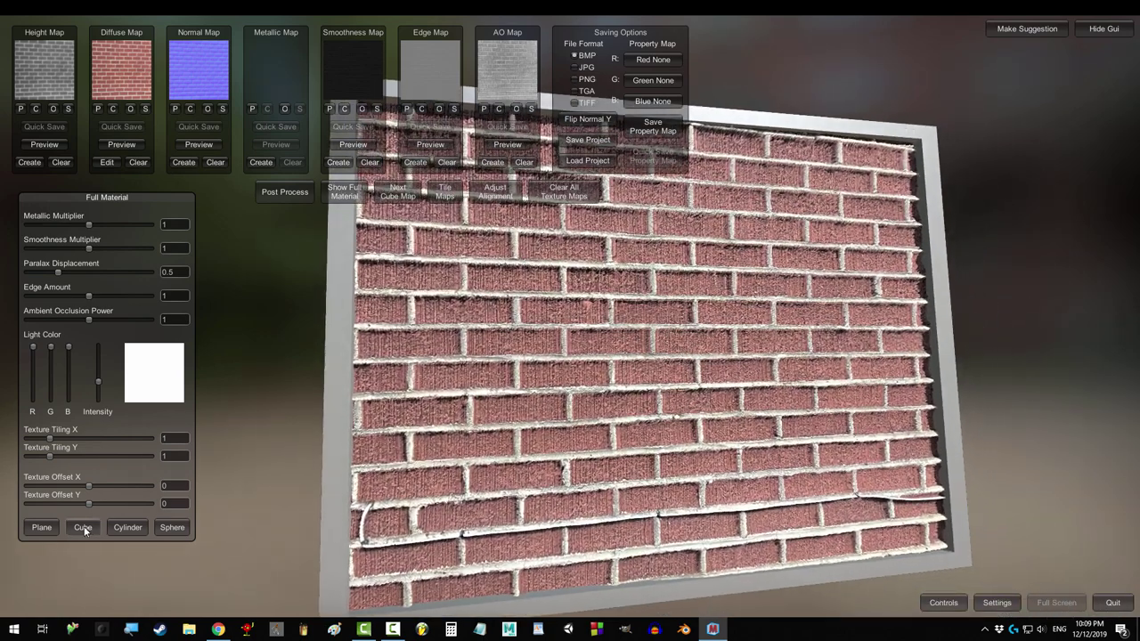
{"action": "left_click", "coordinate": [83, 528]}
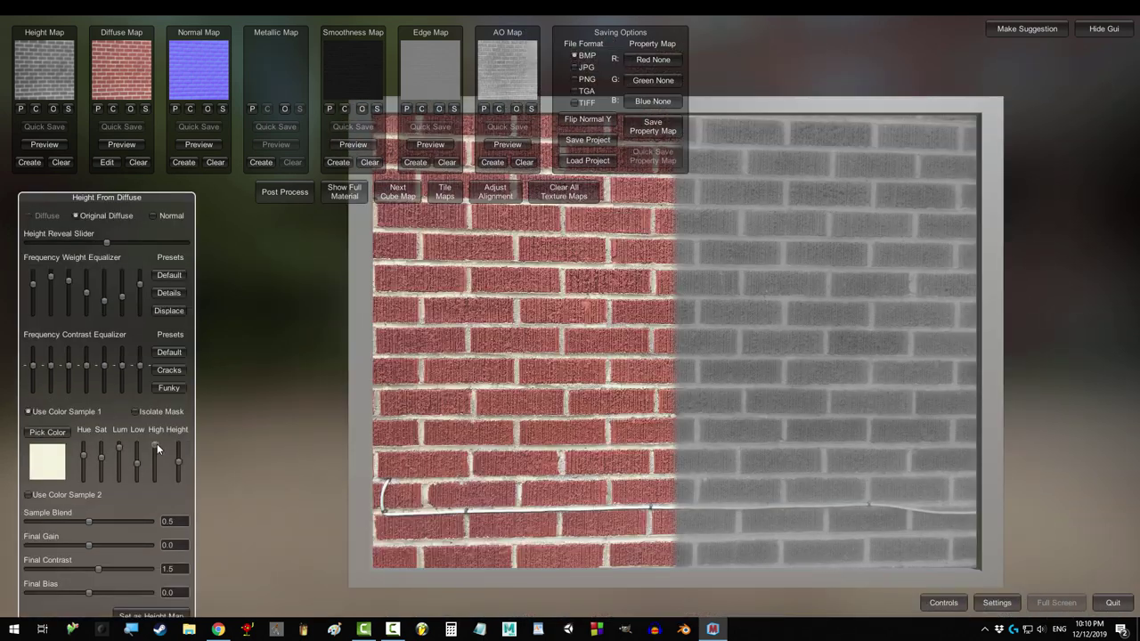
- Lower the High value of color sample 1 in the brick height map settings
{"action": "left_click_drag", "start_coordinate": [163, 455], "coordinate": [158, 478]}
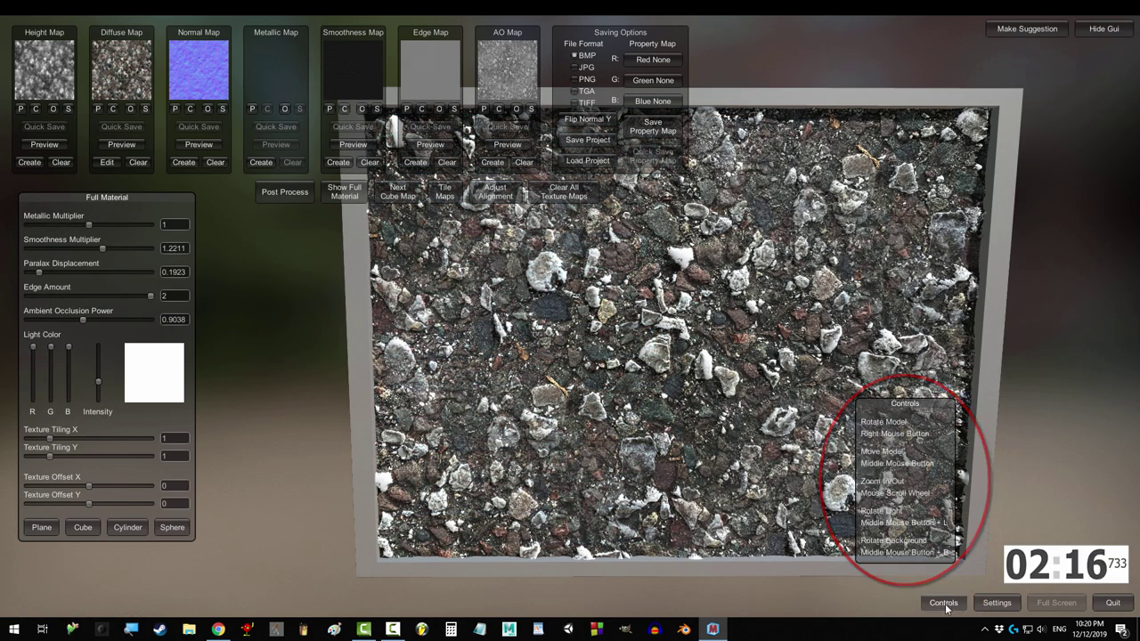
- Rotate, move and zoom the gravel material plane to try out the viewport controls
{"action": "right_click_drag", "start_coordinate": [753, 374], "coordinate": [696, 389]}
{"action": "middle_click_drag", "start_coordinate": [695, 389], "coordinate": [750, 423]}
{"action": "scroll", "coordinate": [695, 356], "scroll_direction": "down", "scroll_amount": 2}
{"action": "scroll", "coordinate": [696, 356], "scroll_direction": "up", "scroll_amount": 4}
{"action": "scroll", "coordinate": [696, 356], "scroll_direction": "down", "scroll_amount": 2}
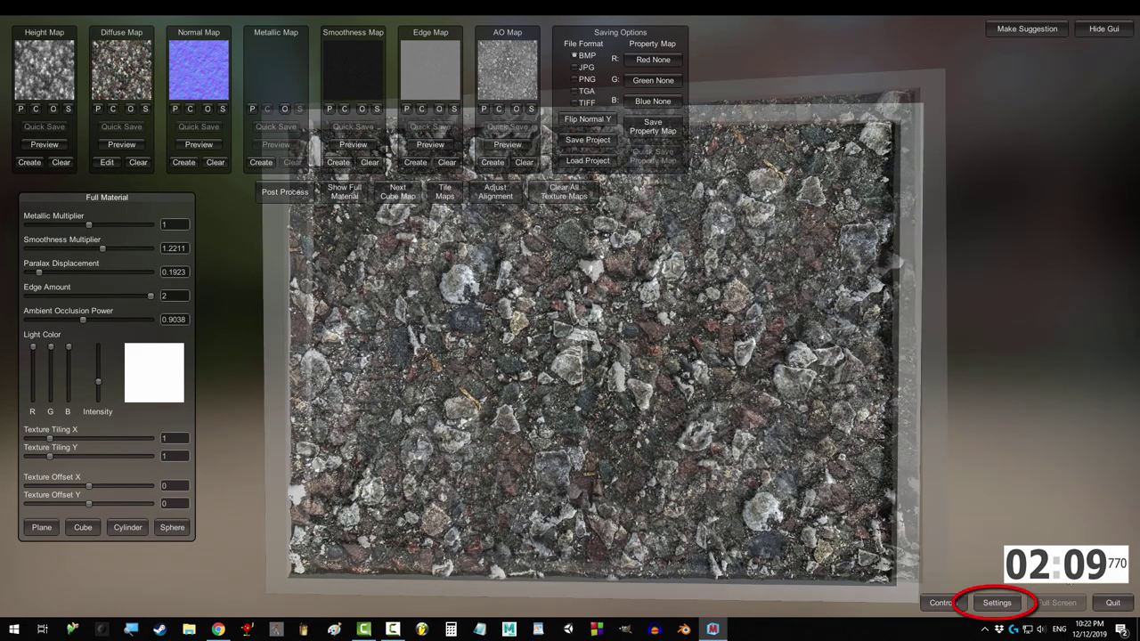
- Look at the program settings, and hide and restore the interface
{"action": "left_click", "coordinate": [997, 603]}
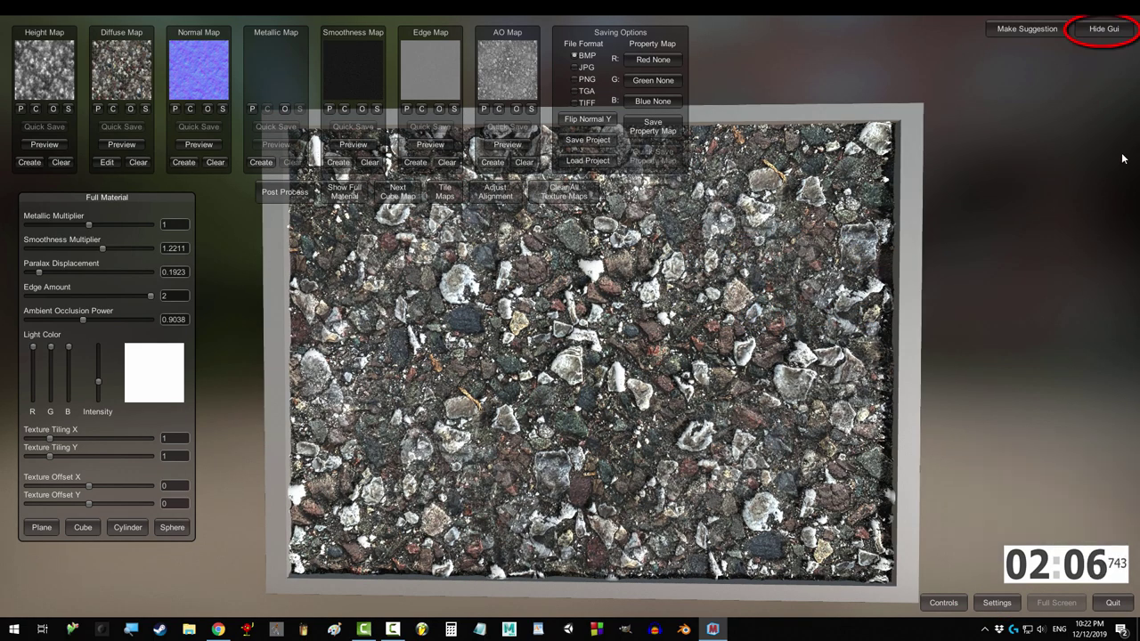
{"action": "left_click", "coordinate": [1104, 28]}
{"action": "left_click", "coordinate": [1105, 29]}
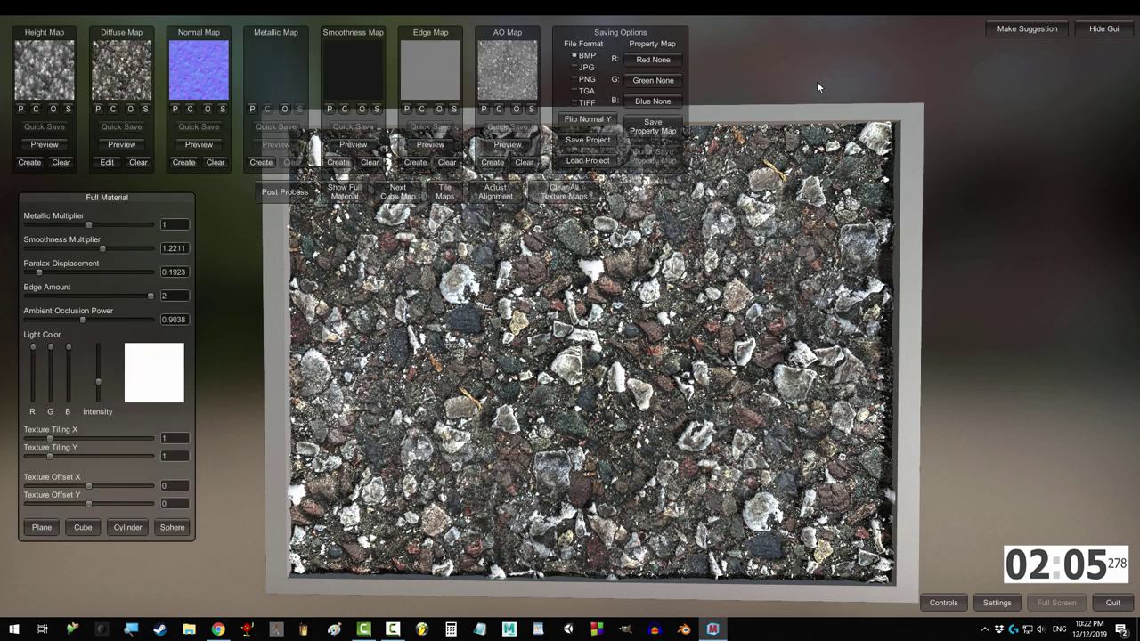
- Choose PNG as the file format and save the project
{"action": "left_click", "coordinate": [567, 192]}
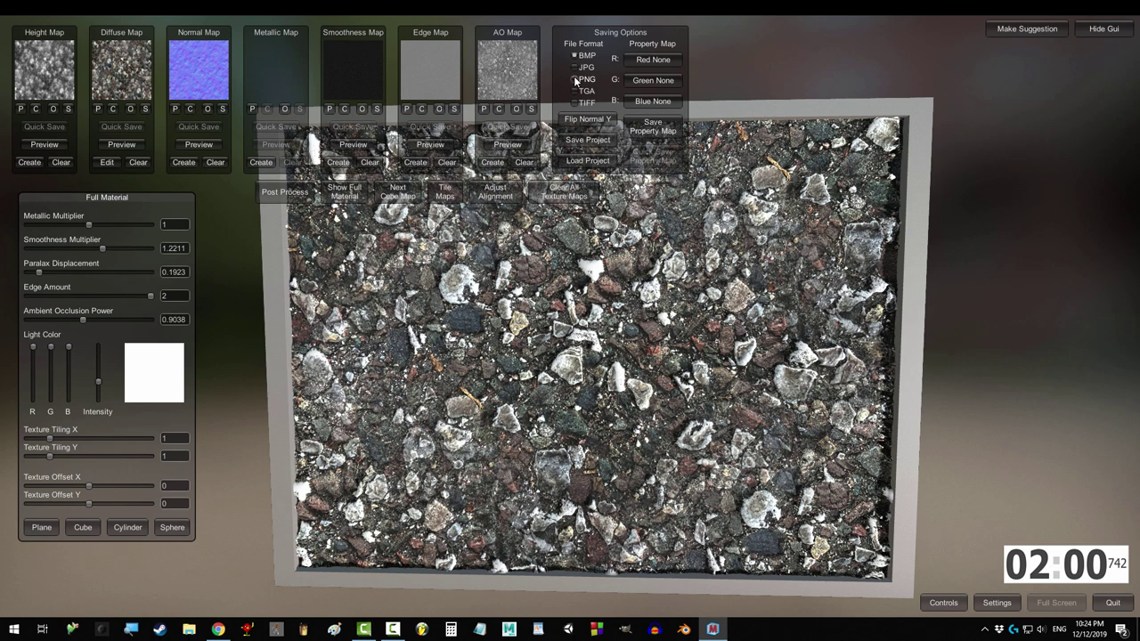
{"action": "left_click", "coordinate": [601, 140]}
{"action": "left_click", "coordinate": [860, 505]}
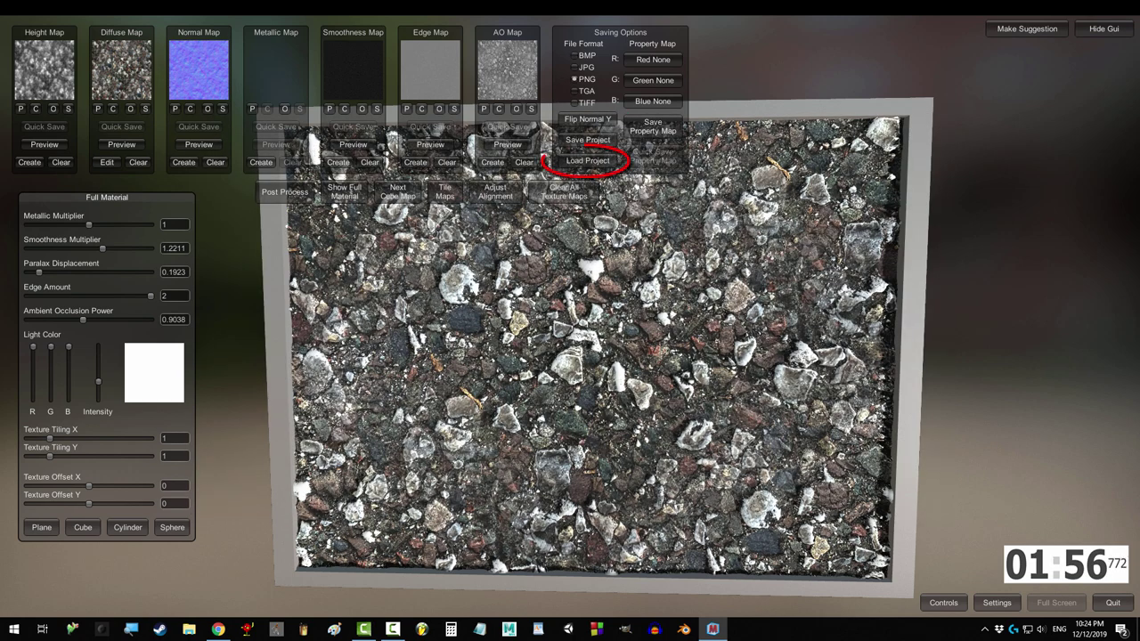
- Review the maps assignable to the property map's red and blue channels, and choose None for the blue channel
{"action": "left_click", "coordinate": [653, 59]}
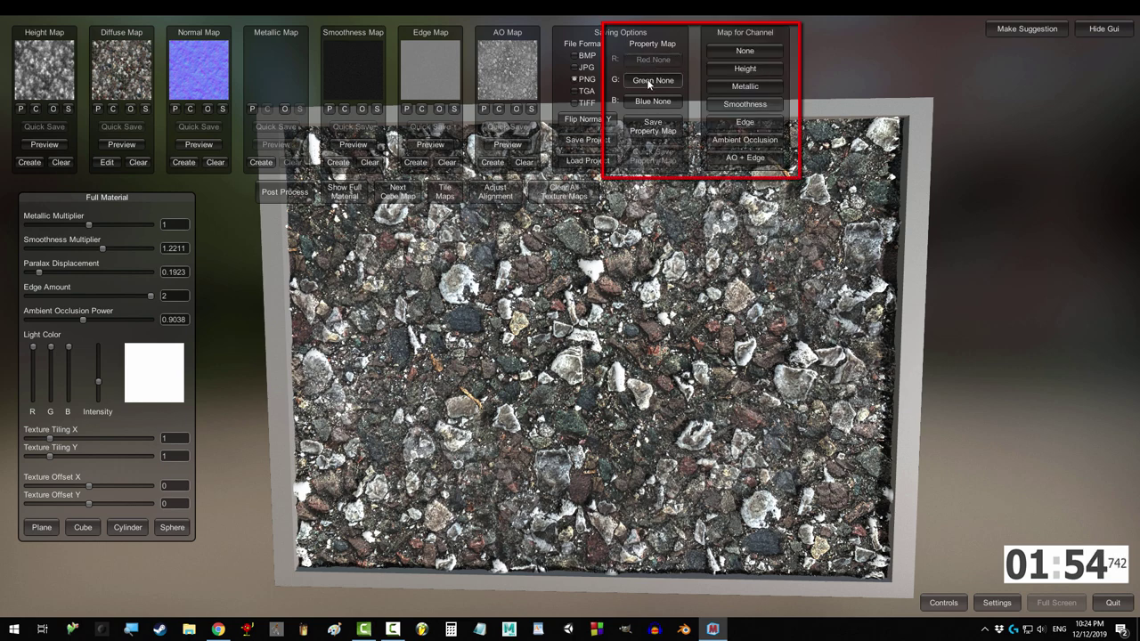
{"action": "left_click", "coordinate": [648, 100]}
{"action": "left_click", "coordinate": [732, 52]}
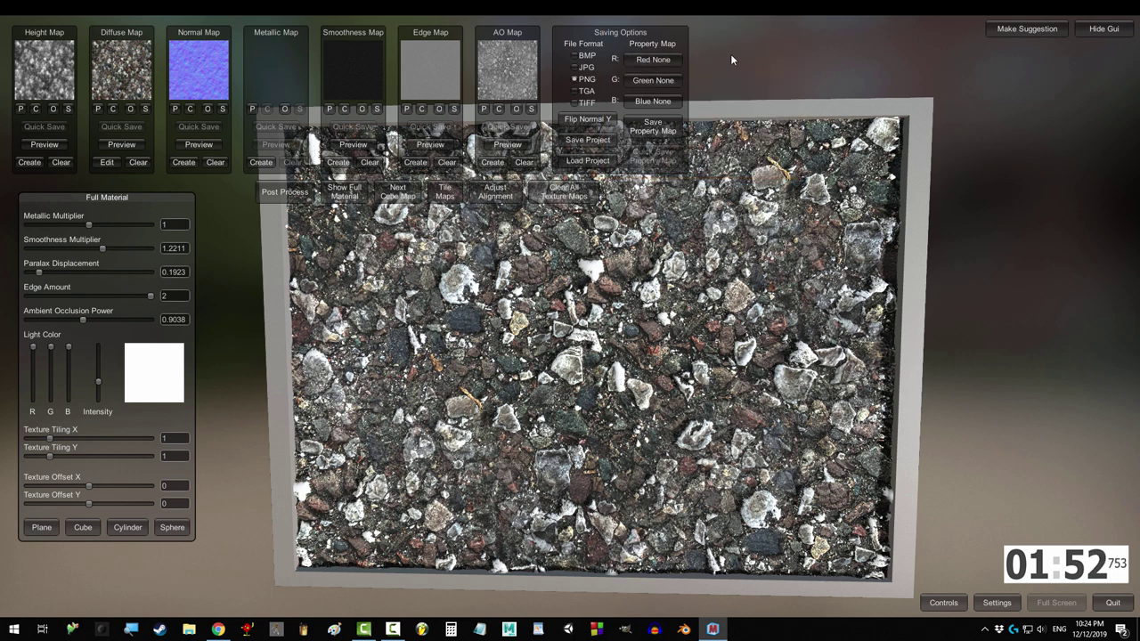
- Edit the gravel diffuse map with a final bias of 0.0817 and keep original color at 0.8798, comparing it with the reveal slider
{"action": "left_click", "coordinate": [106, 162]}
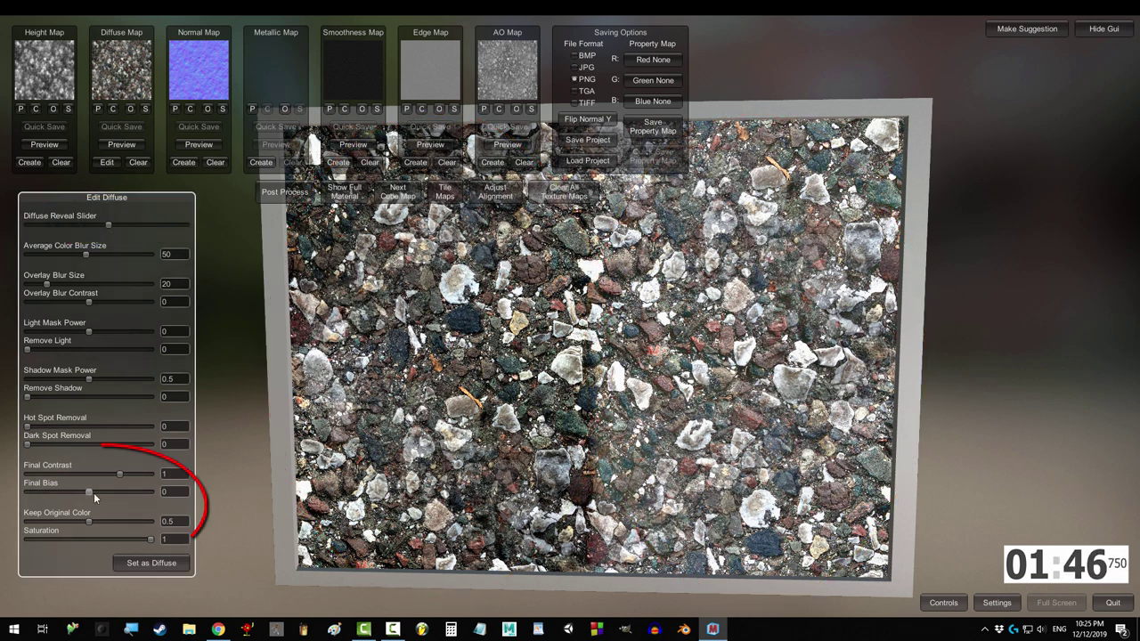
{"action": "left_click_drag", "start_coordinate": [91, 492], "coordinate": [100, 494]}
{"action": "left_click_drag", "start_coordinate": [89, 522], "coordinate": [136, 522]}
{"action": "left_click_drag", "start_coordinate": [108, 226], "coordinate": [83, 225]}
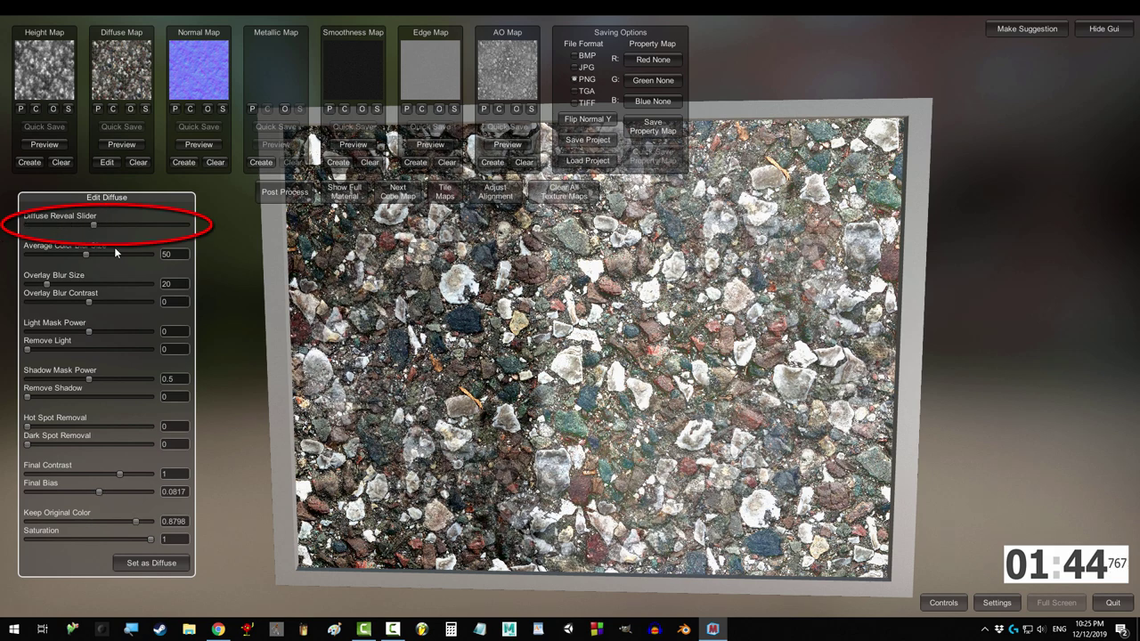
- Open the texture alignment adjuster and preview the height, edge, smoothness, AO and original diffuse maps
{"action": "left_click", "coordinate": [496, 193]}
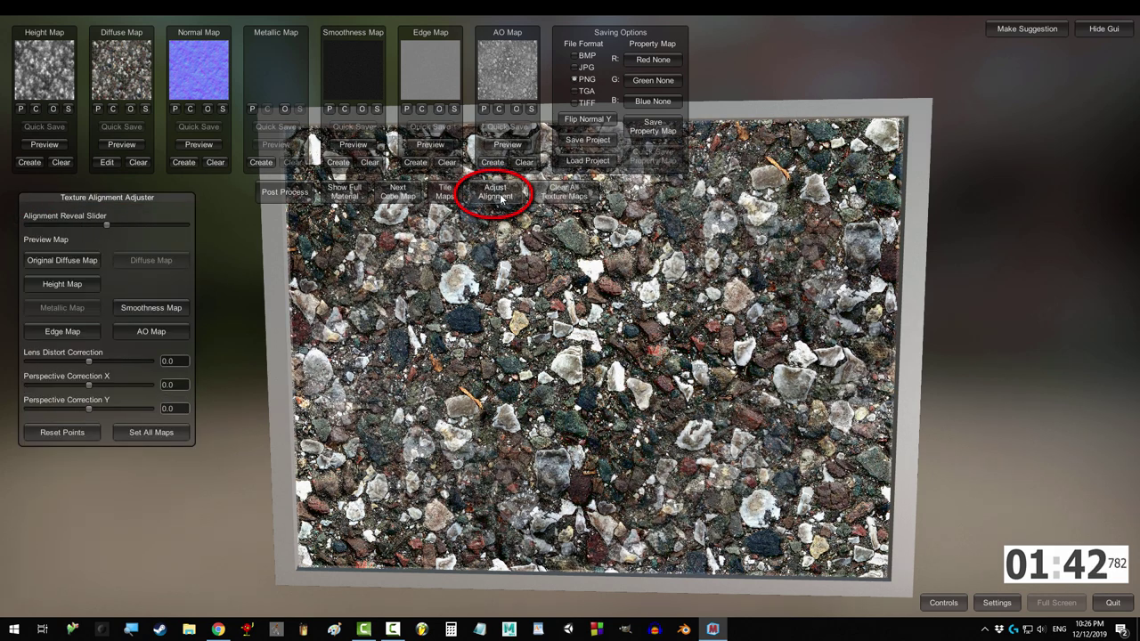
{"action": "left_click", "coordinate": [66, 284]}
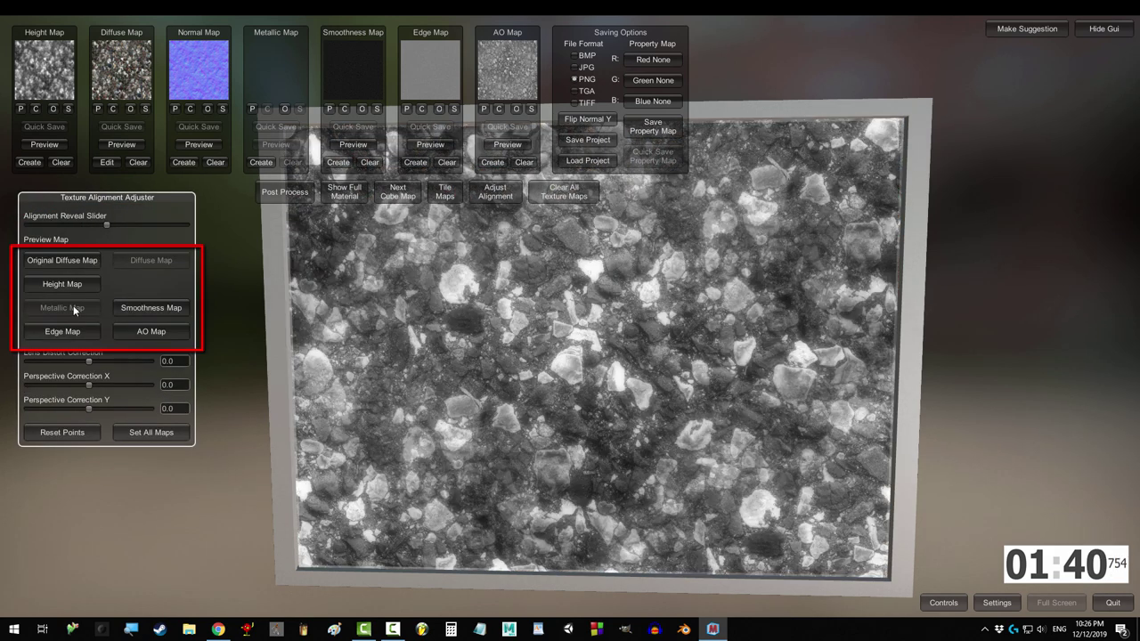
{"action": "left_click", "coordinate": [89, 331]}
{"action": "left_click", "coordinate": [141, 308]}
{"action": "left_click", "coordinate": [148, 330]}
{"action": "left_click", "coordinate": [77, 262]}
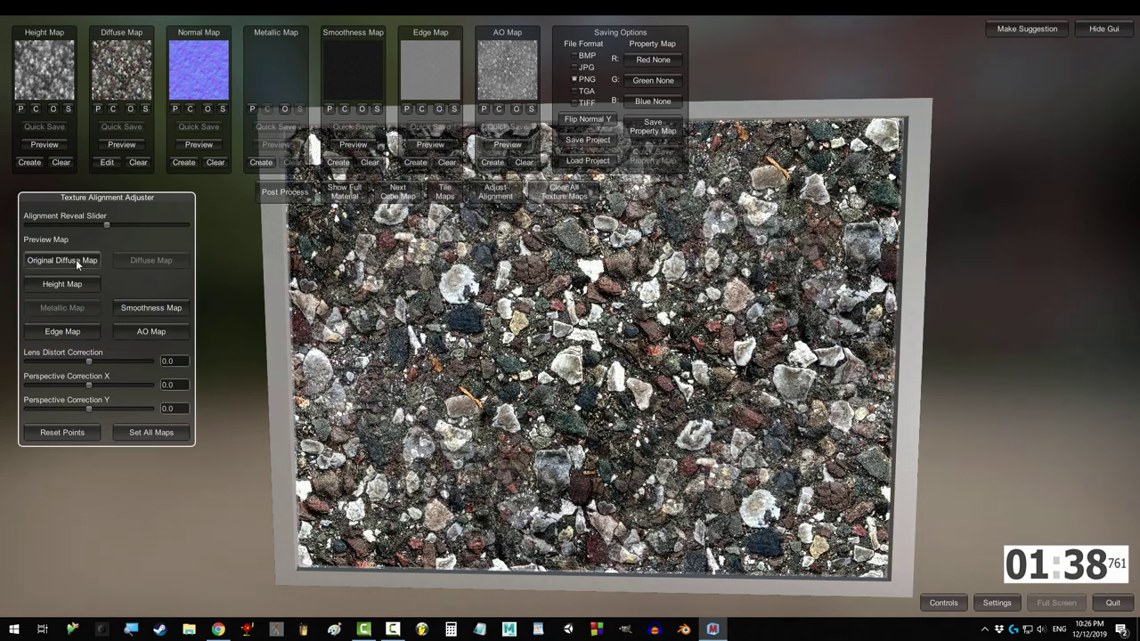
- Set the lens distort correction to 0.375, perspective correction X to 0.0480 and perspective correction Y to 0.3846
{"action": "mouse_move", "coordinate": [91, 360]}
{"action": "left_mouse_down"}
{"action": "mouse_move", "coordinate": [13, 374]}
{"action": "mouse_move", "coordinate": [160, 385]}
{"action": "mouse_move", "coordinate": [112, 365]}
{"action": "mouse_move", "coordinate": [55, 402]}
{"action": "mouse_move", "coordinate": [158, 418]}
{"action": "mouse_move", "coordinate": [92, 425]}
{"action": "mouse_move", "coordinate": [74, 409]}
{"action": "mouse_move", "coordinate": [92, 403]}
{"action": "left_mouse_up"}
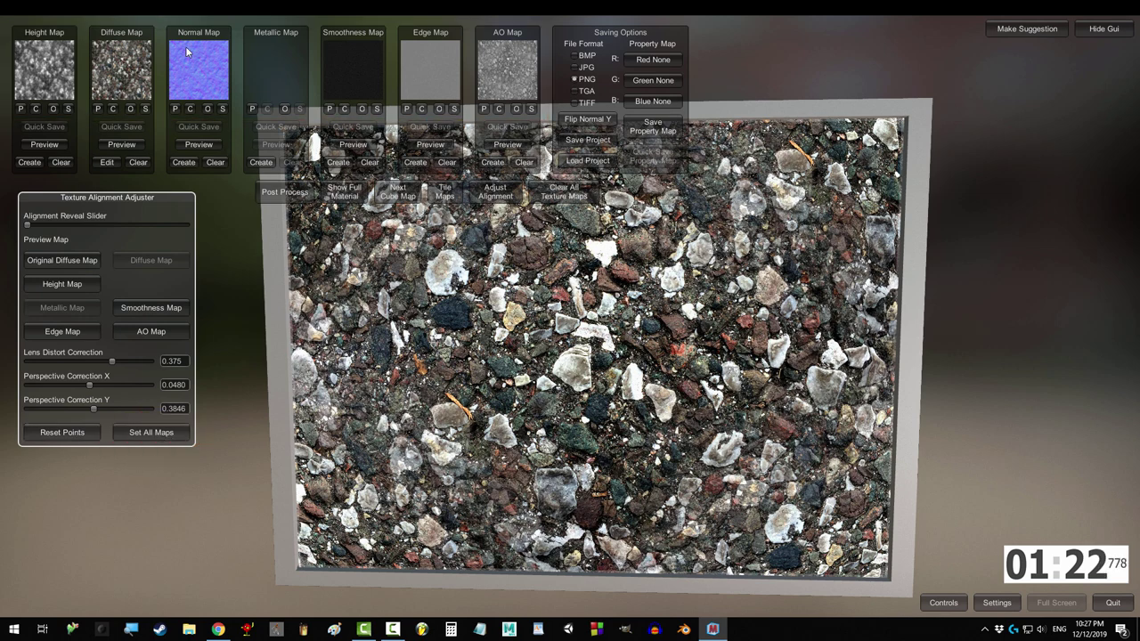
- Open the tiling texture maker and set the new texture size to 1024 in both X and Y
{"action": "left_click", "coordinate": [447, 192]}
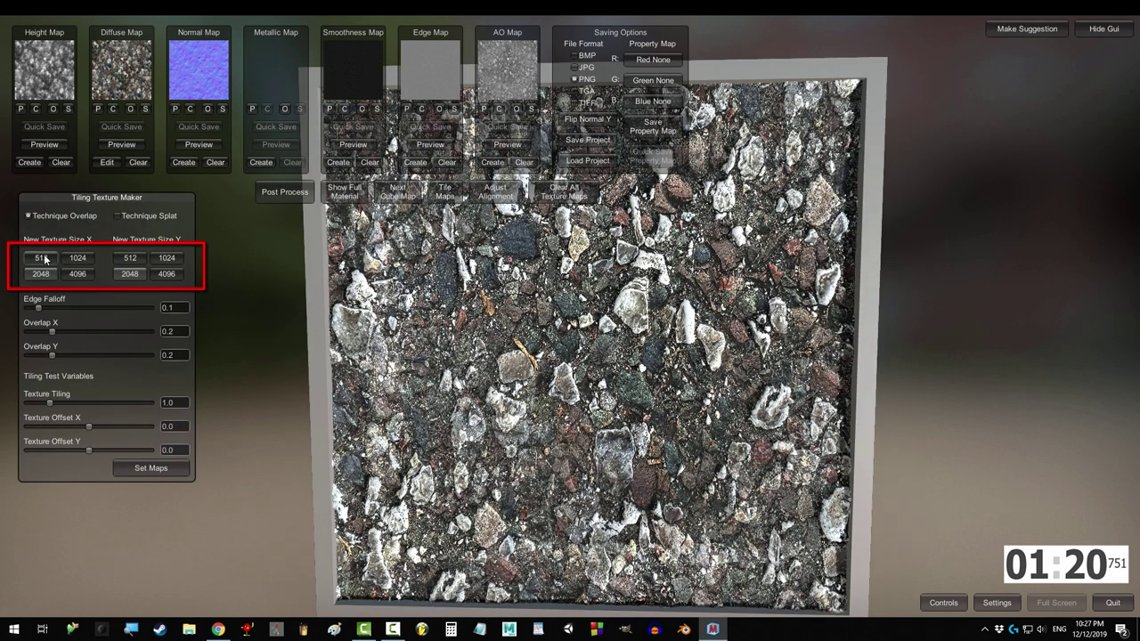
{"action": "left_click", "coordinate": [46, 259]}
{"action": "left_click", "coordinate": [83, 274]}
{"action": "left_click", "coordinate": [132, 258]}
{"action": "left_click", "coordinate": [164, 260]}
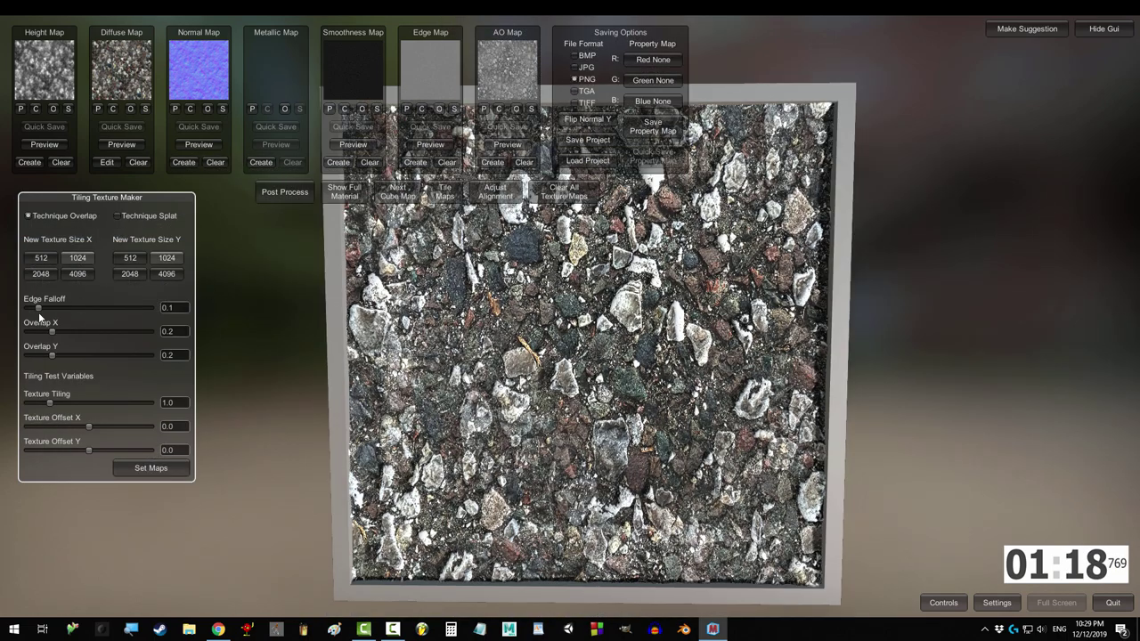
- Set the tiling edge falloff to 0.01, overlap X to 0.2721 and overlap Y to 0.2288
{"action": "left_click_drag", "start_coordinate": [45, 308], "coordinate": [241, 326]}
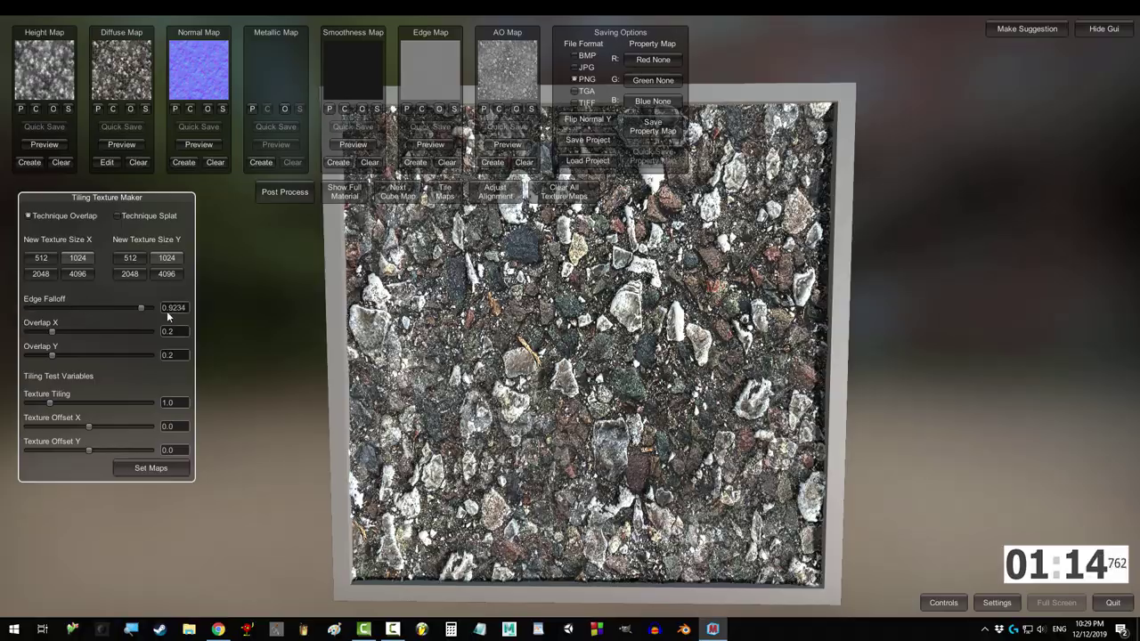
{"action": "mouse_move", "coordinate": [52, 331]}
{"action": "left_mouse_down"}
{"action": "mouse_move", "coordinate": [178, 333]}
{"action": "mouse_move", "coordinate": [114, 359]}
{"action": "mouse_move", "coordinate": [32, 365]}
{"action": "mouse_move", "coordinate": [79, 359]}
{"action": "left_mouse_up"}
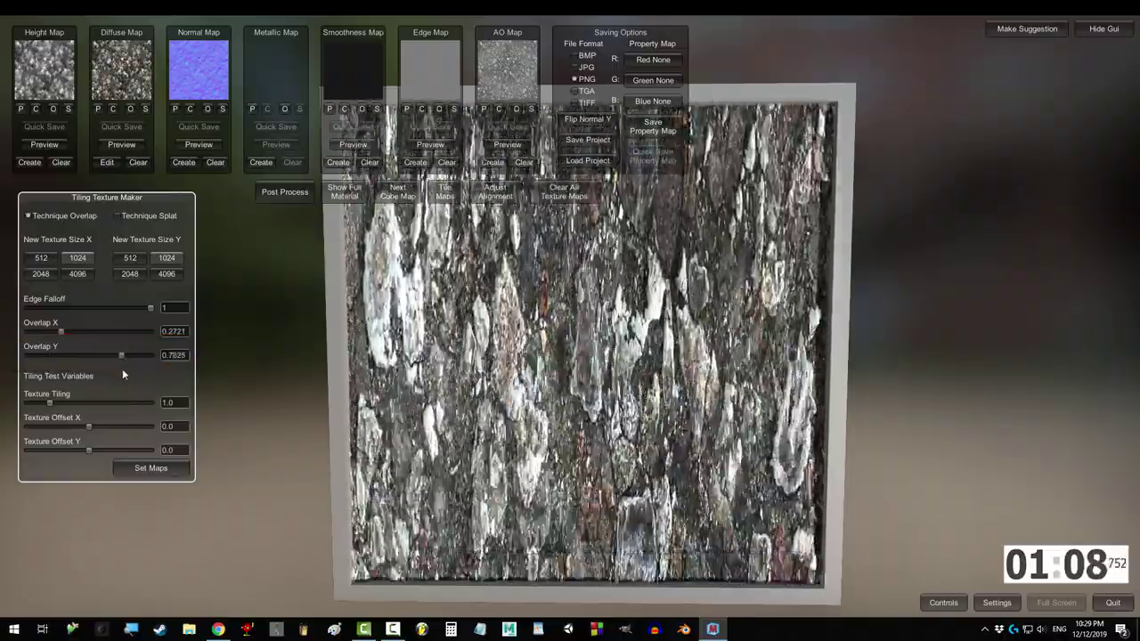
- Set the texture tiling to 3.0024 and the texture offset Y to 0.1730 to test the tiling
{"action": "left_click_drag", "start_coordinate": [49, 402], "coordinate": [82, 403]}
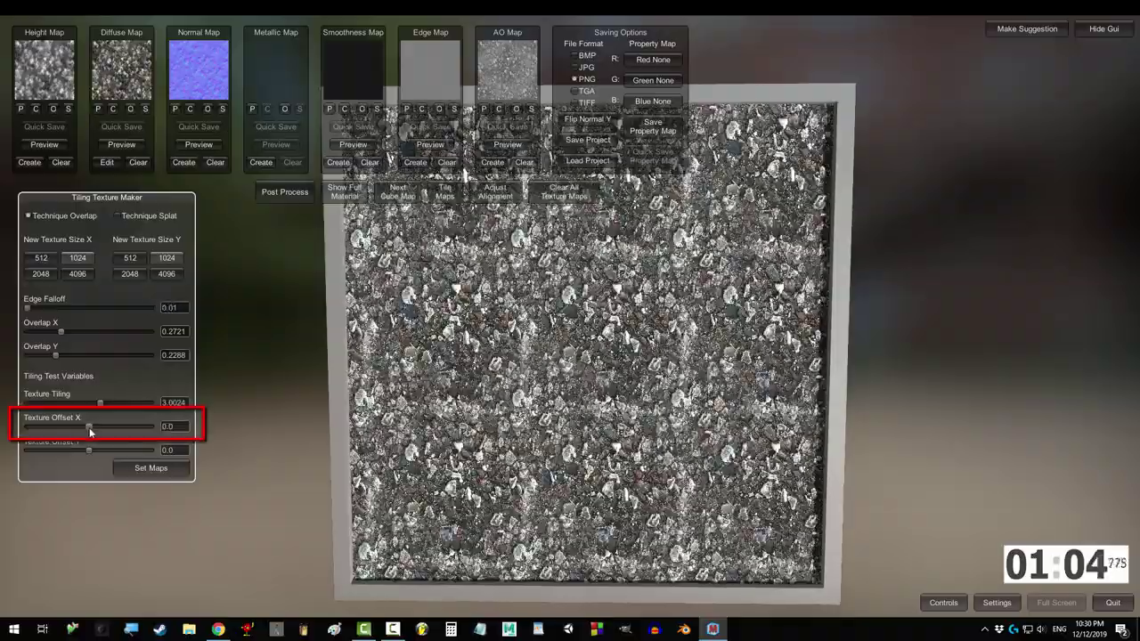
{"action": "mouse_move", "coordinate": [105, 428]}
{"action": "left_mouse_down"}
{"action": "mouse_move", "coordinate": [171, 449]}
{"action": "mouse_move", "coordinate": [62, 456]}
{"action": "left_mouse_up"}
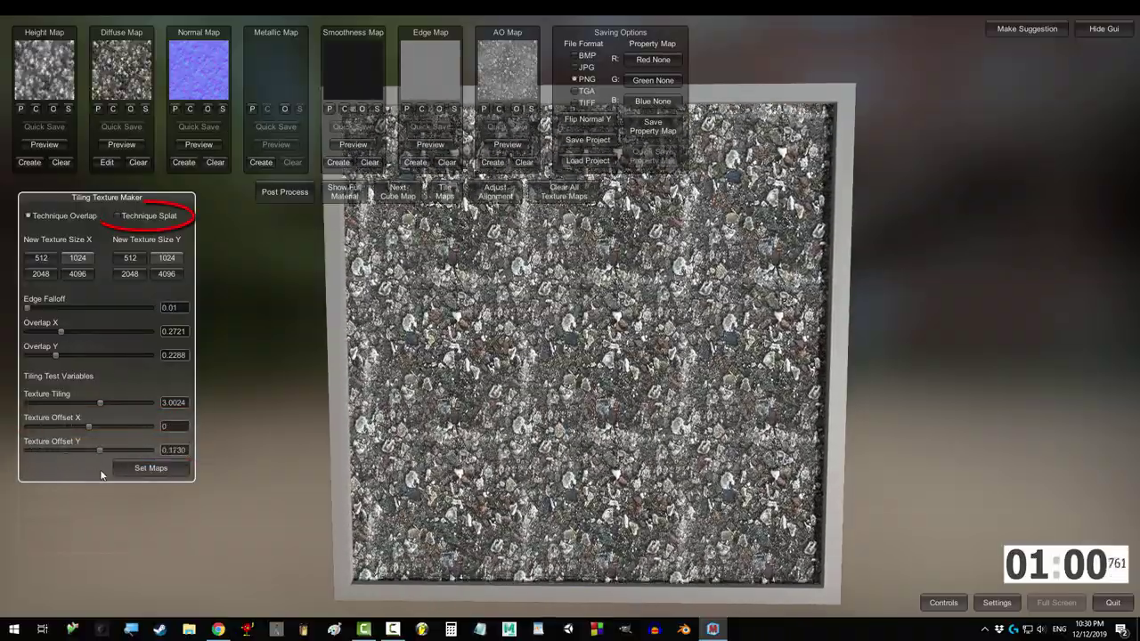
- Try the Splat tiling technique on the gravel texture and return to the Overlap technique
{"action": "left_click", "coordinate": [140, 216]}
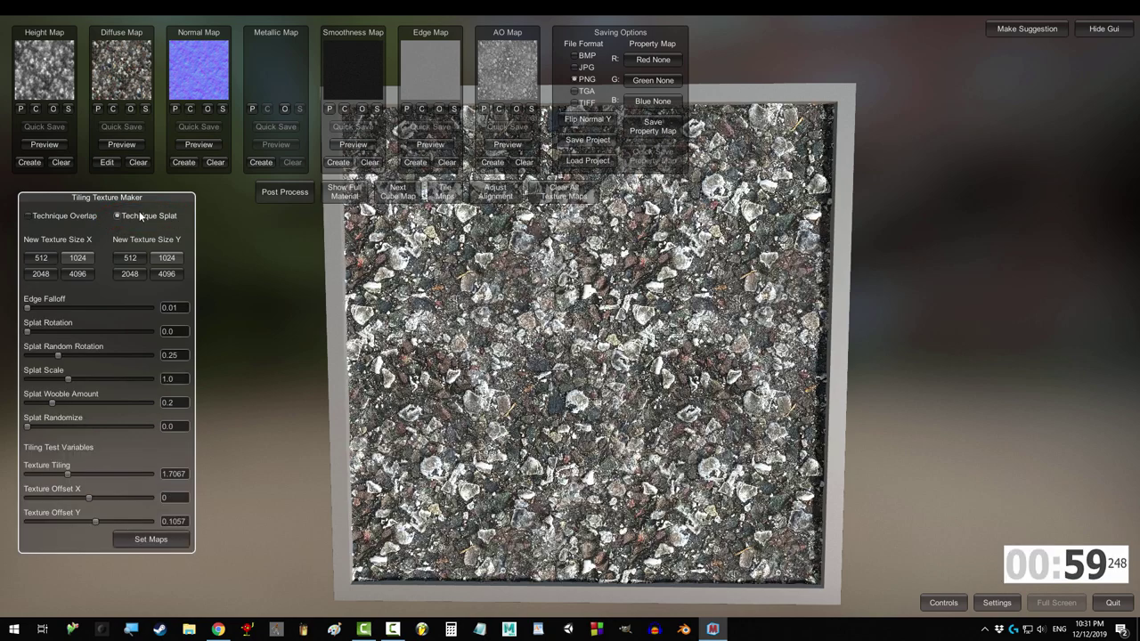
{"action": "left_click", "coordinate": [55, 215]}
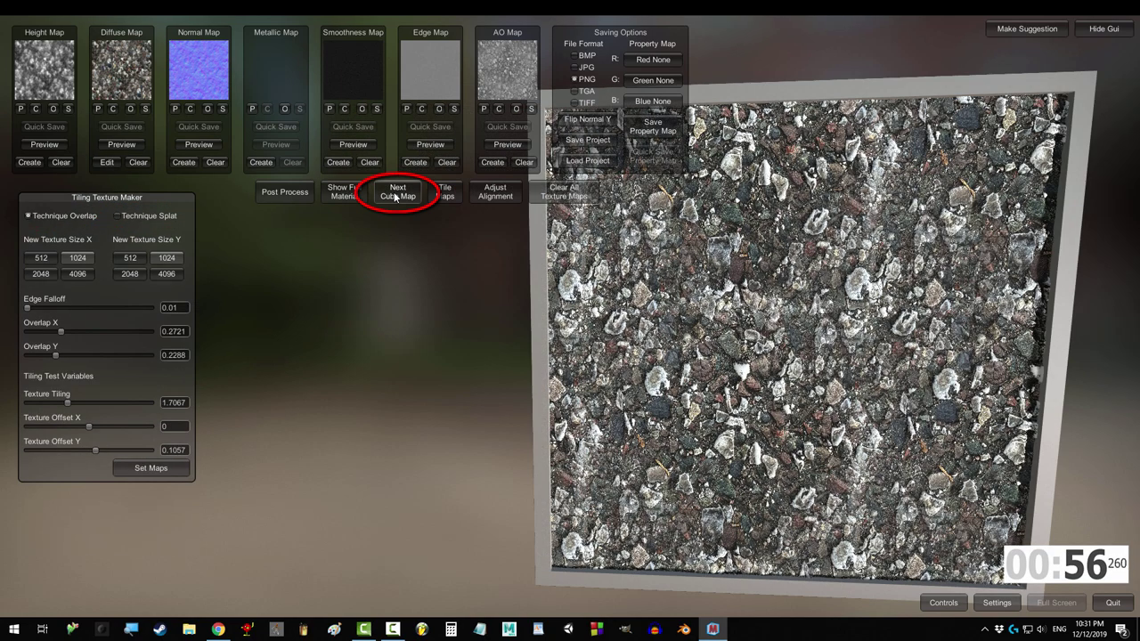
- Cycle through the available environment cube maps to preview the gravel texture under different surroundings
{"action": "left_click", "coordinate": [397, 193]}
{"action": "left_click", "coordinate": [397, 193]}
{"action": "left_click", "coordinate": [398, 192]}
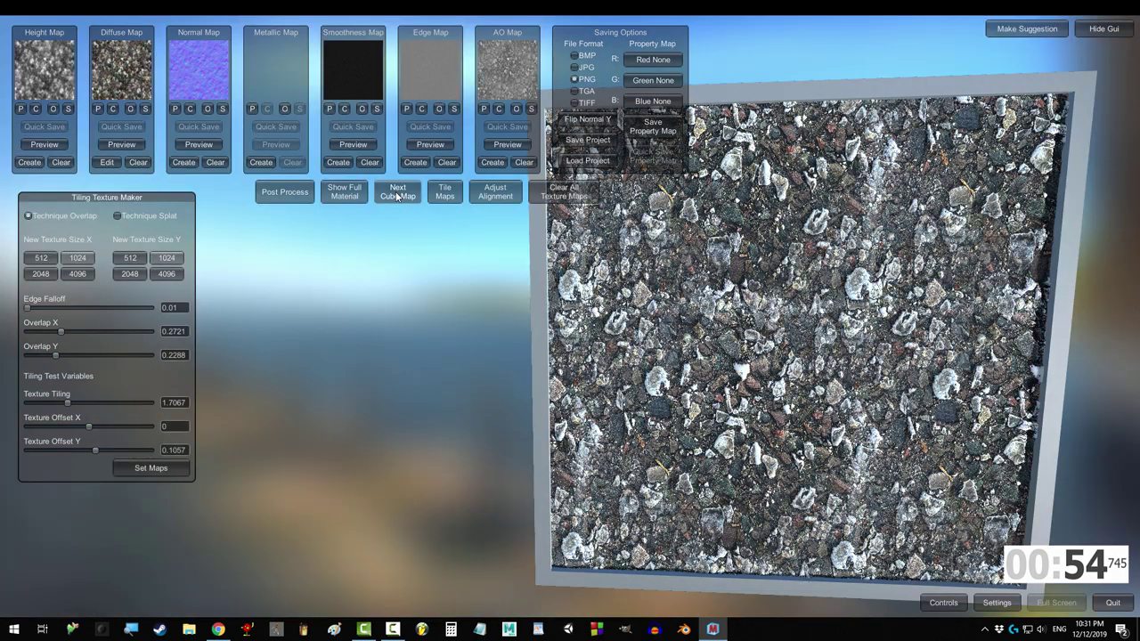
{"action": "left_click", "coordinate": [397, 193]}
- Show the full material and set its parallax displacement to 0.1826 and ambient occlusion power to 0.7884
{"action": "left_click", "coordinate": [342, 191]}
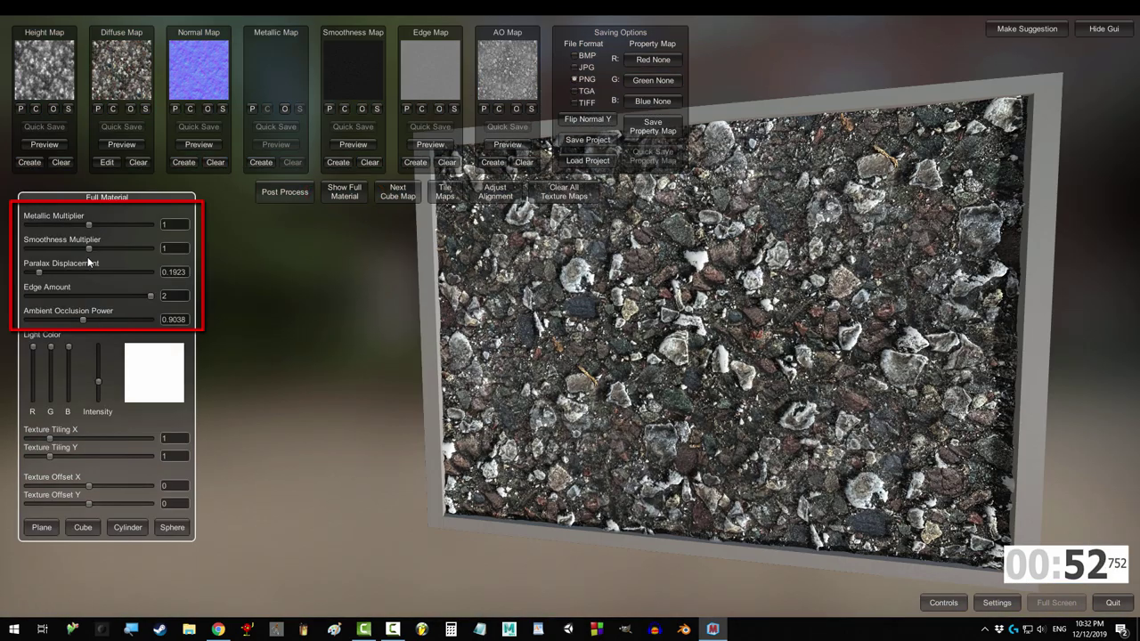
{"action": "mouse_move", "coordinate": [37, 270]}
{"action": "left_mouse_down"}
{"action": "mouse_move", "coordinate": [155, 273]}
{"action": "mouse_move", "coordinate": [37, 273]}
{"action": "left_mouse_up"}
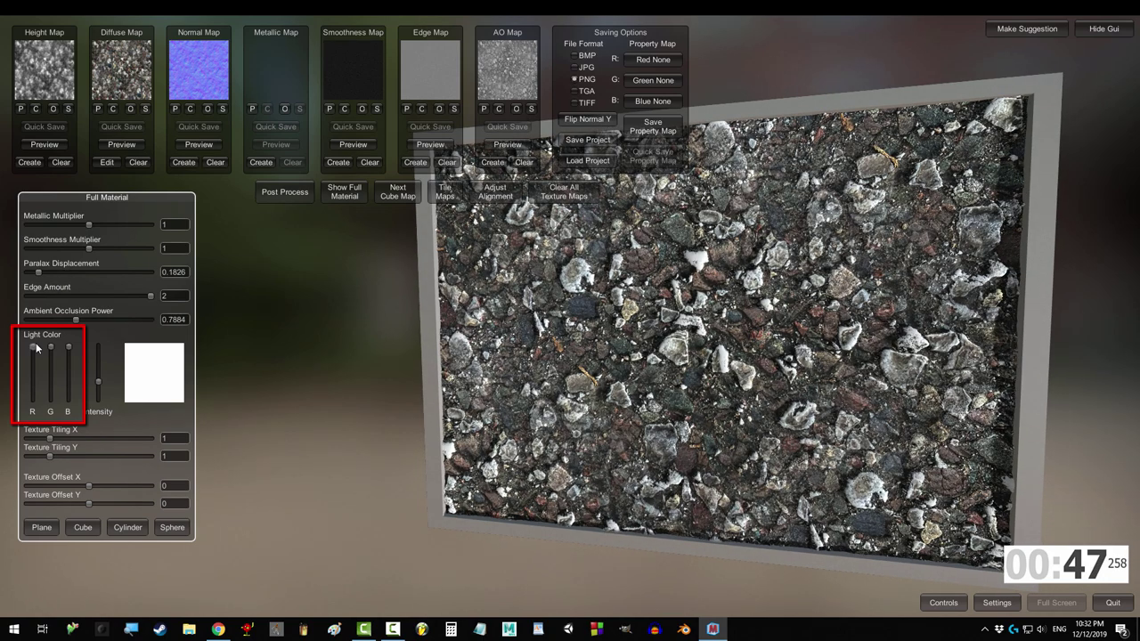
- Try tinting the light by lowering its red, green and blue channels in turn, restoring each to full for white light
{"action": "mouse_move", "coordinate": [35, 347]}
{"action": "left_mouse_down"}
{"action": "mouse_move", "coordinate": [33, 399]}
{"action": "mouse_move", "coordinate": [68, 399]}
{"action": "mouse_move", "coordinate": [50, 347]}
{"action": "left_mouse_up"}
{"action": "left_click_drag", "start_coordinate": [33, 399], "coordinate": [33, 347]}
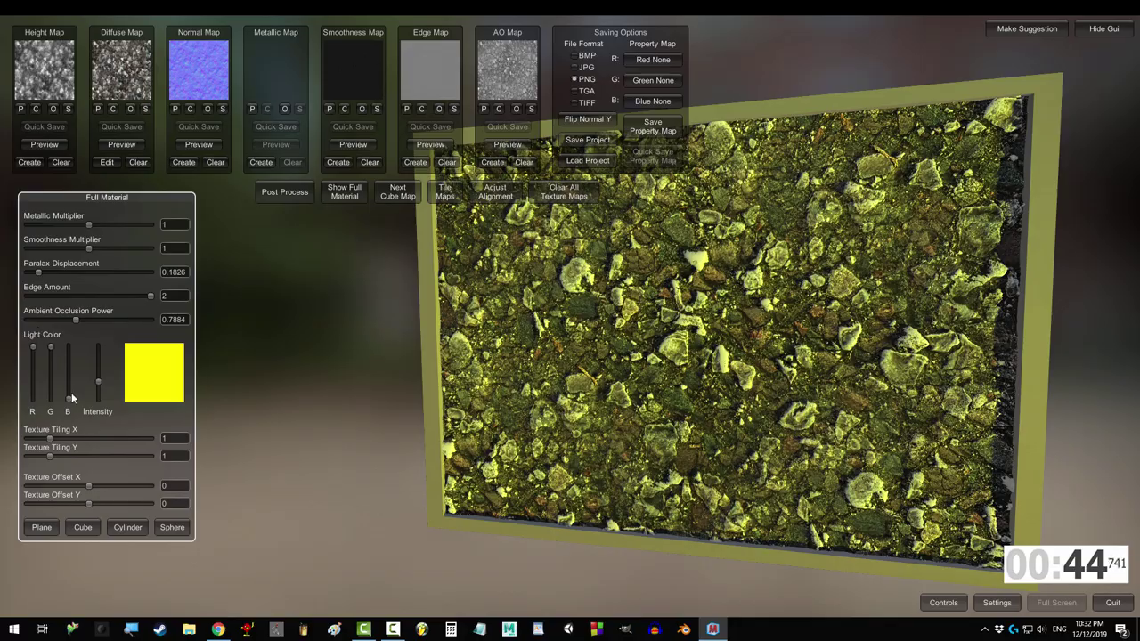
{"action": "left_click_drag", "start_coordinate": [69, 399], "coordinate": [69, 347]}
- Adjust the light intensity and set texture tiling to X 0.8822, Y 0.9293 and texture offset to X 0.0961, Y -0.105
{"action": "mouse_move", "coordinate": [101, 384]}
{"action": "left_mouse_down"}
{"action": "mouse_move", "coordinate": [99, 399]}
{"action": "mouse_move", "coordinate": [93, 315]}
{"action": "mouse_move", "coordinate": [101, 388]}
{"action": "left_mouse_up"}
{"action": "mouse_move", "coordinate": [49, 438]}
{"action": "left_mouse_down"}
{"action": "mouse_move", "coordinate": [76, 440]}
{"action": "mouse_move", "coordinate": [22, 453]}
{"action": "mouse_move", "coordinate": [49, 454]}
{"action": "mouse_move", "coordinate": [35, 458]}
{"action": "mouse_move", "coordinate": [81, 488]}
{"action": "mouse_move", "coordinate": [66, 484]}
{"action": "mouse_move", "coordinate": [126, 509]}
{"action": "mouse_move", "coordinate": [82, 508]}
{"action": "left_mouse_up"}
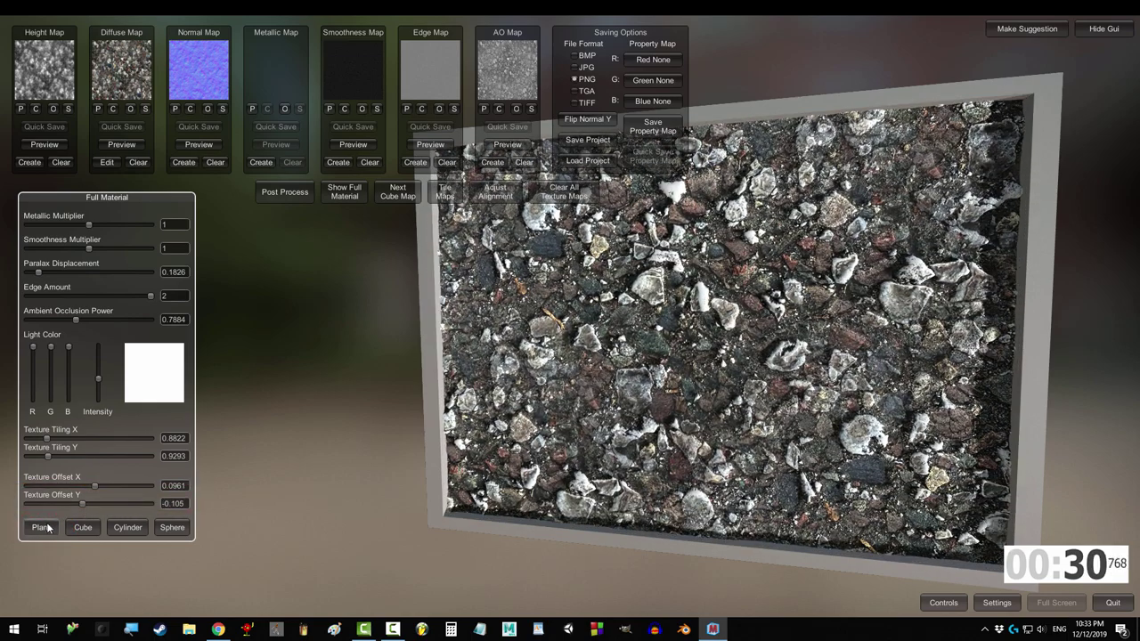
- Preview the full gravel material on the cube and cylinder shapes, ending on the sphere
{"action": "left_click", "coordinate": [83, 528]}
{"action": "left_click", "coordinate": [127, 528]}
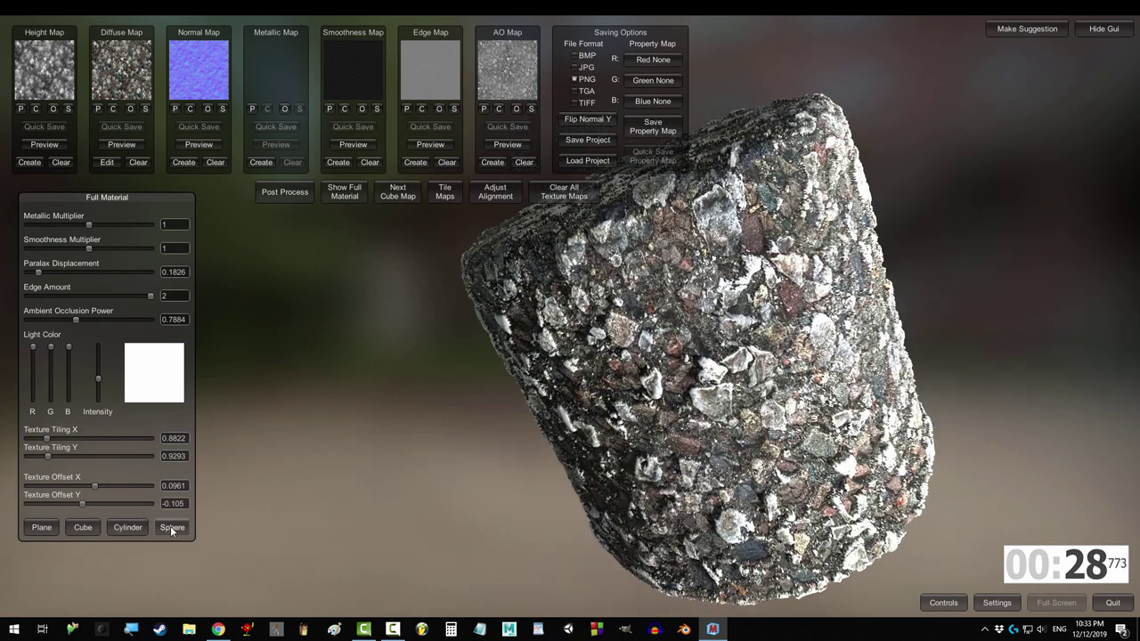
{"action": "left_click", "coordinate": [171, 528]}
- Open the post-process settings and set bloom threshold 0.1461, bloom amount 1.7692, lens flare 0.8846, lens dirt 2 and vignette 1
{"action": "left_click", "coordinate": [285, 191]}
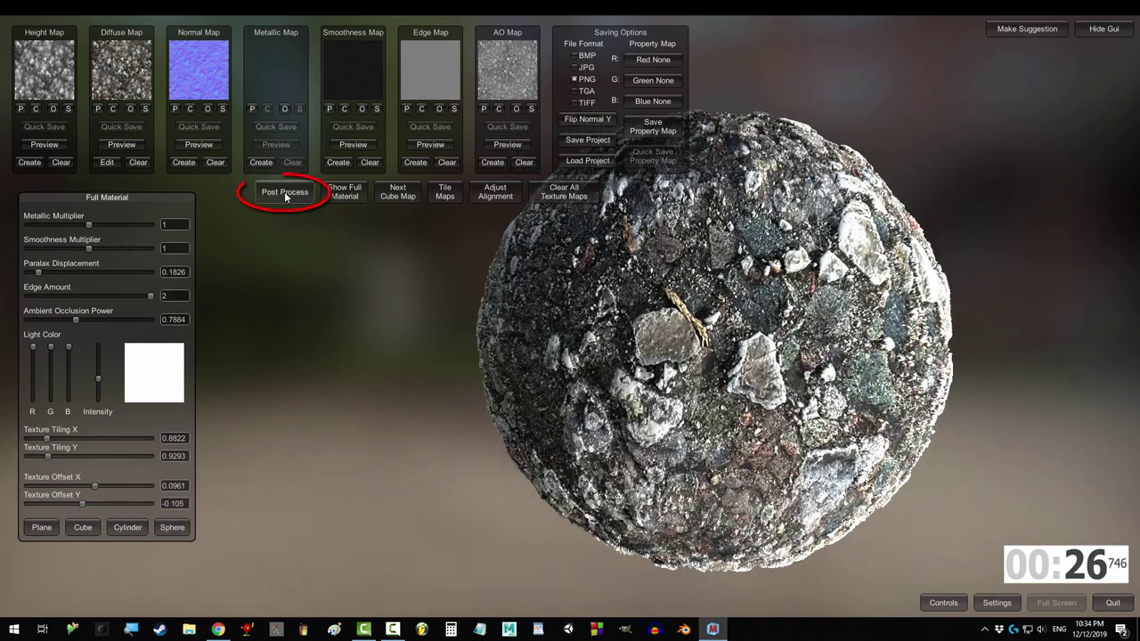
{"action": "left_click_drag", "start_coordinate": [272, 266], "coordinate": [368, 360]}
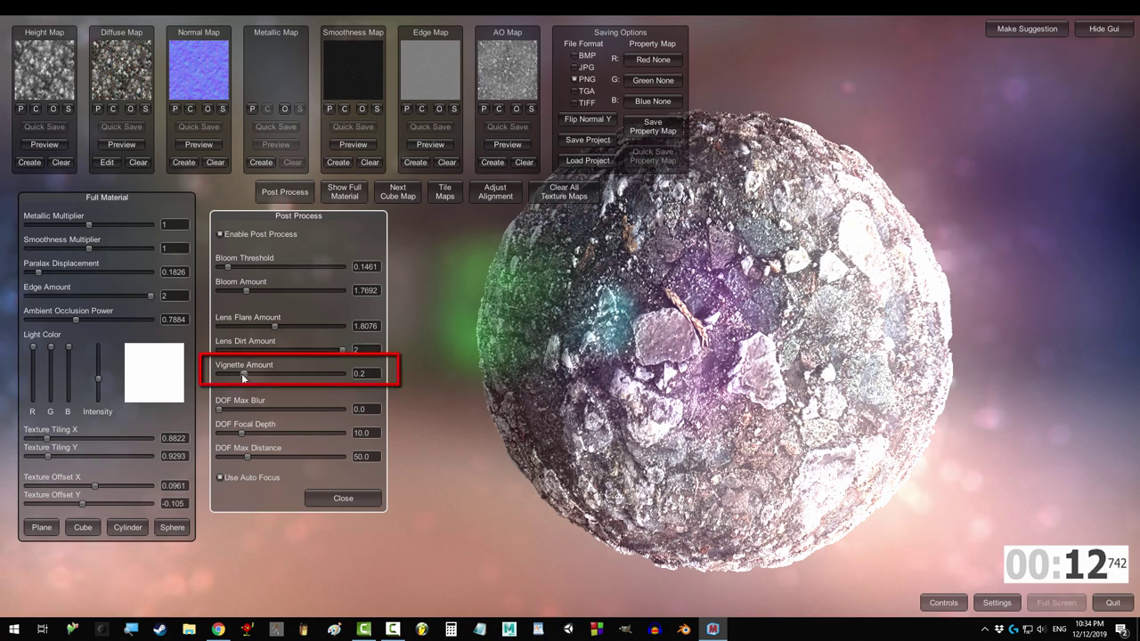
{"action": "left_click_drag", "start_coordinate": [242, 374], "coordinate": [435, 387]}
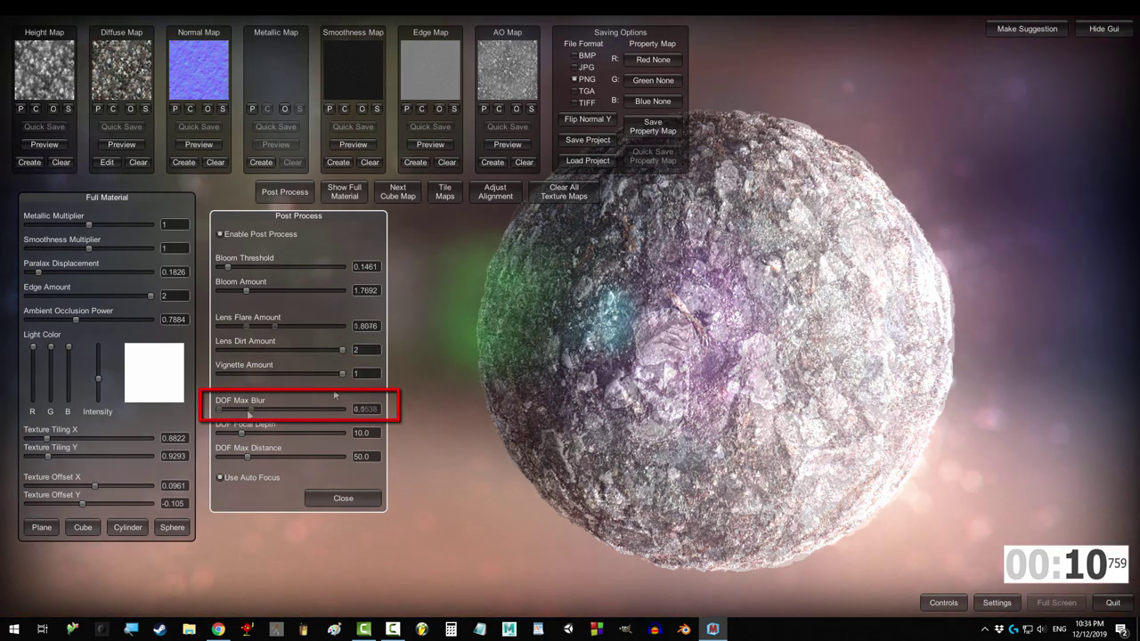
- Set the depth-of-field max blur to 10.230 and max distance to 5, disable auto focus and adjust the focal depth
{"action": "mouse_move", "coordinate": [248, 410]}
{"action": "left_mouse_down"}
{"action": "mouse_move", "coordinate": [417, 413]}
{"action": "mouse_move", "coordinate": [241, 412]}
{"action": "left_mouse_up"}
{"action": "mouse_move", "coordinate": [247, 458]}
{"action": "left_mouse_down"}
{"action": "mouse_move", "coordinate": [224, 459]}
{"action": "mouse_move", "coordinate": [319, 466]}
{"action": "mouse_move", "coordinate": [189, 462]}
{"action": "mouse_move", "coordinate": [309, 460]}
{"action": "mouse_move", "coordinate": [228, 462]}
{"action": "left_mouse_up"}
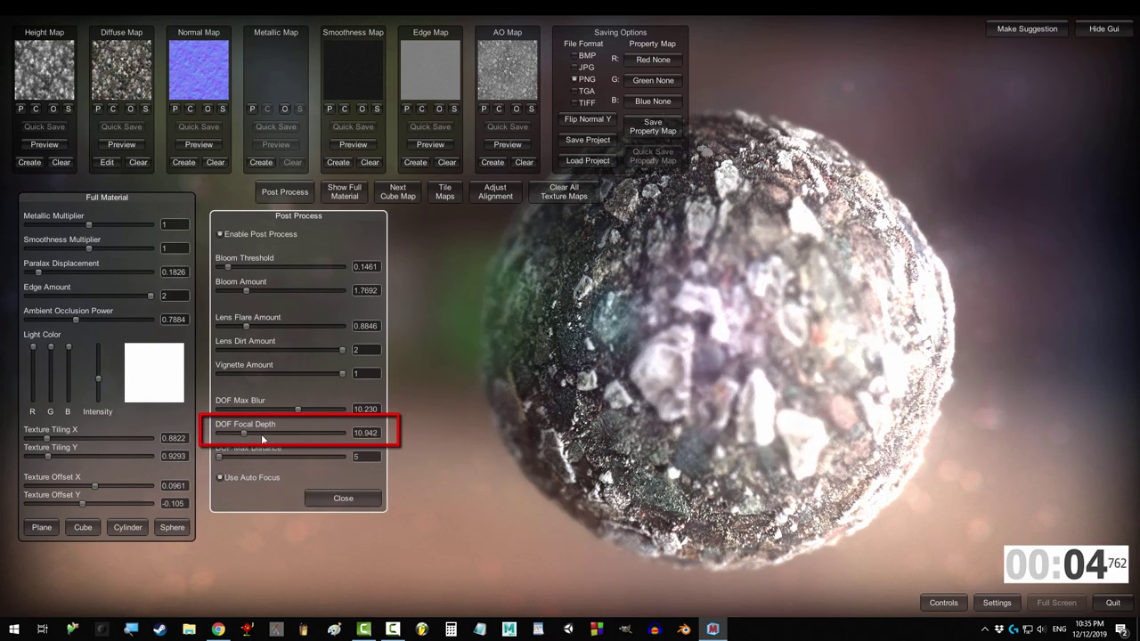
{"action": "left_click", "coordinate": [239, 481]}
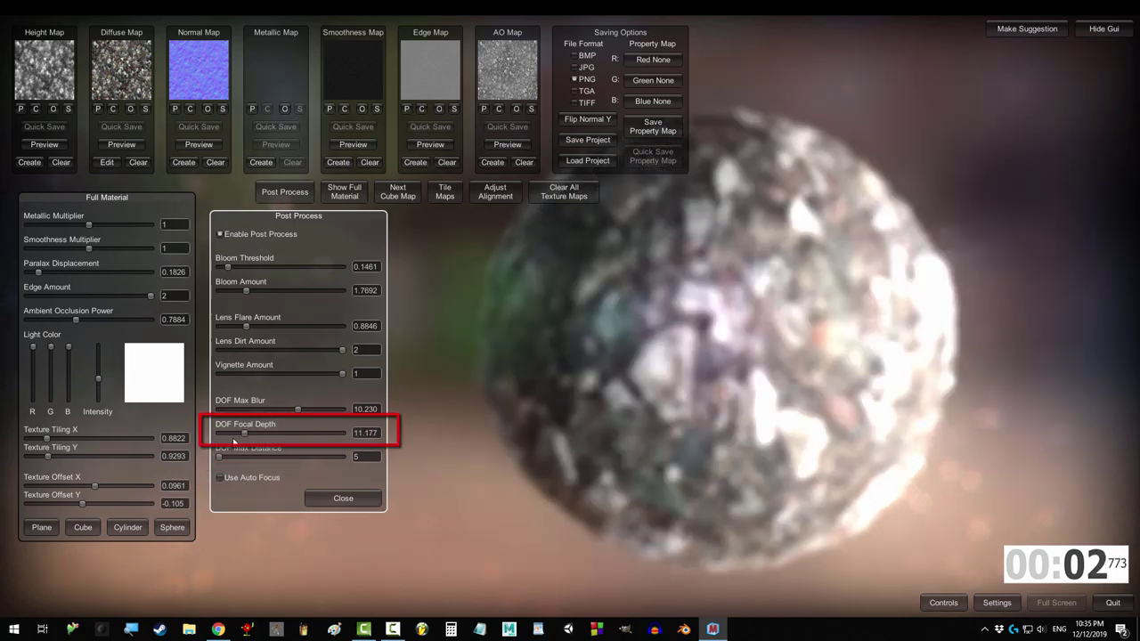
{"action": "mouse_move", "coordinate": [234, 435]}
{"action": "left_mouse_down"}
{"action": "mouse_move", "coordinate": [217, 434]}
{"action": "mouse_move", "coordinate": [233, 435]}
{"action": "left_mouse_up"}
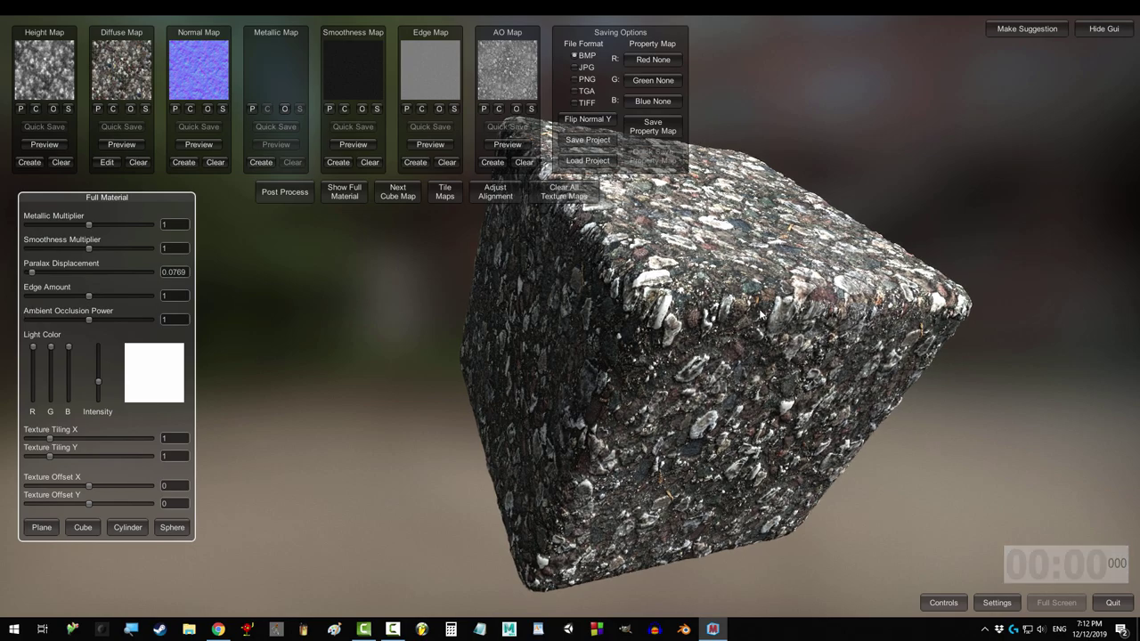
- Set the material's edge amount to 2, ambient occlusion power to 1.9615 and smoothness multiplier to 0.8942, and preview it on a sphere
{"action": "left_click_drag", "start_coordinate": [760, 313], "coordinate": [352, 361]}
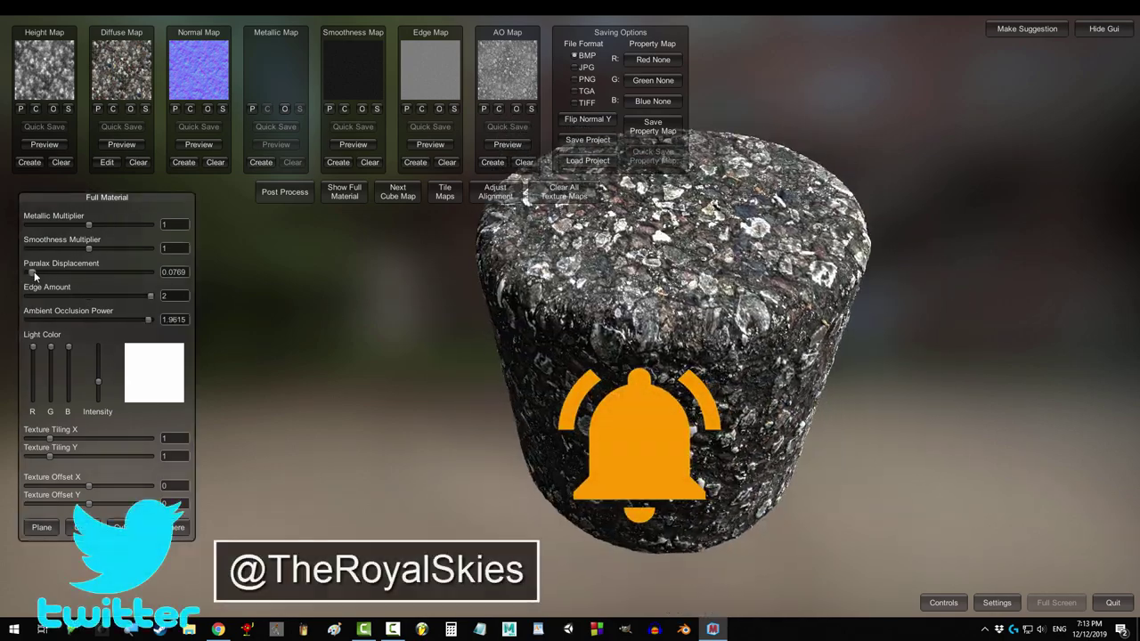
{"action": "mouse_move", "coordinate": [88, 248]}
{"action": "left_mouse_down"}
{"action": "mouse_move", "coordinate": [147, 249]}
{"action": "mouse_move", "coordinate": [82, 251]}
{"action": "left_mouse_up"}
{"action": "left_click", "coordinate": [176, 528]}
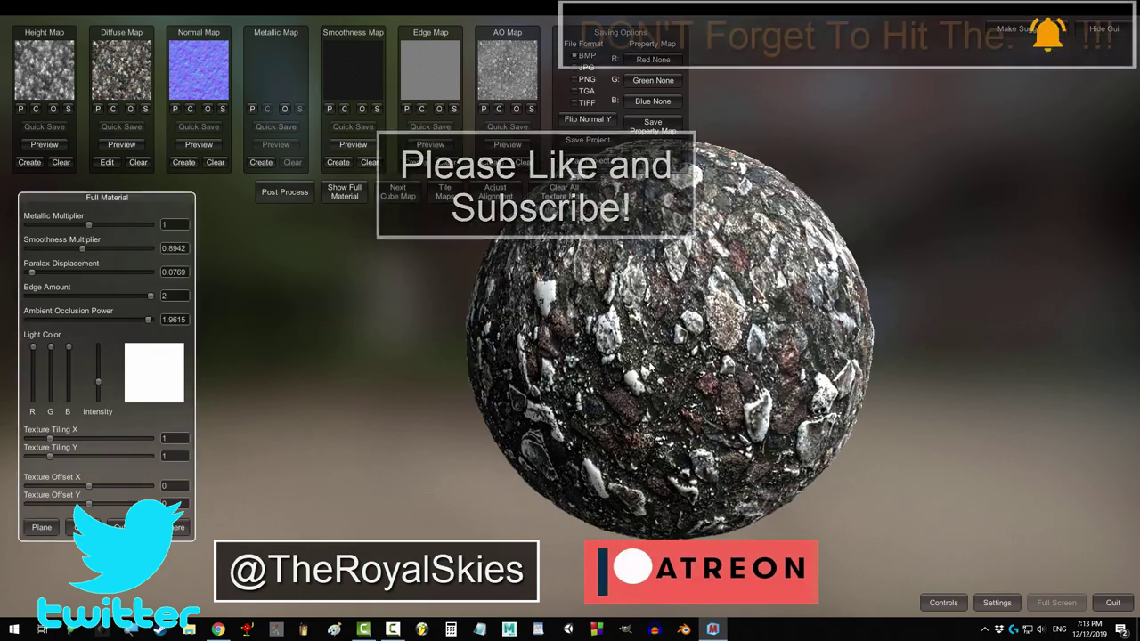